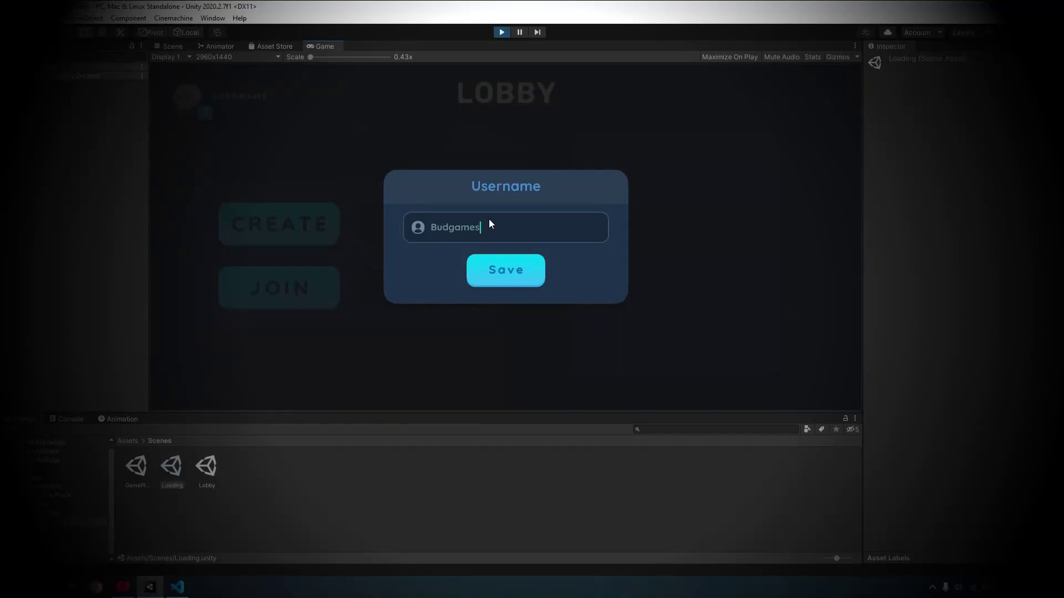
- Save 'Budgames' as the username in the running lobby
{"action": "left_click", "coordinate": [514, 276]}
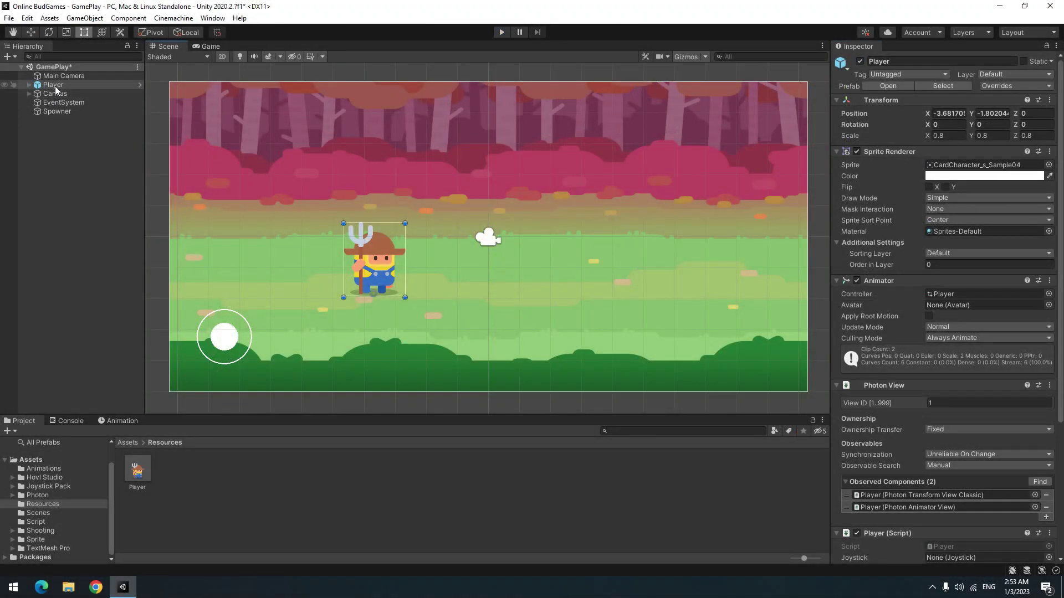
- Add a child Canvas to Player, rendered in World Space with Main Camera as event camera
{"action": "right_click", "coordinate": [55, 86]}
{"action": "mouse_move", "coordinate": [106, 330]}
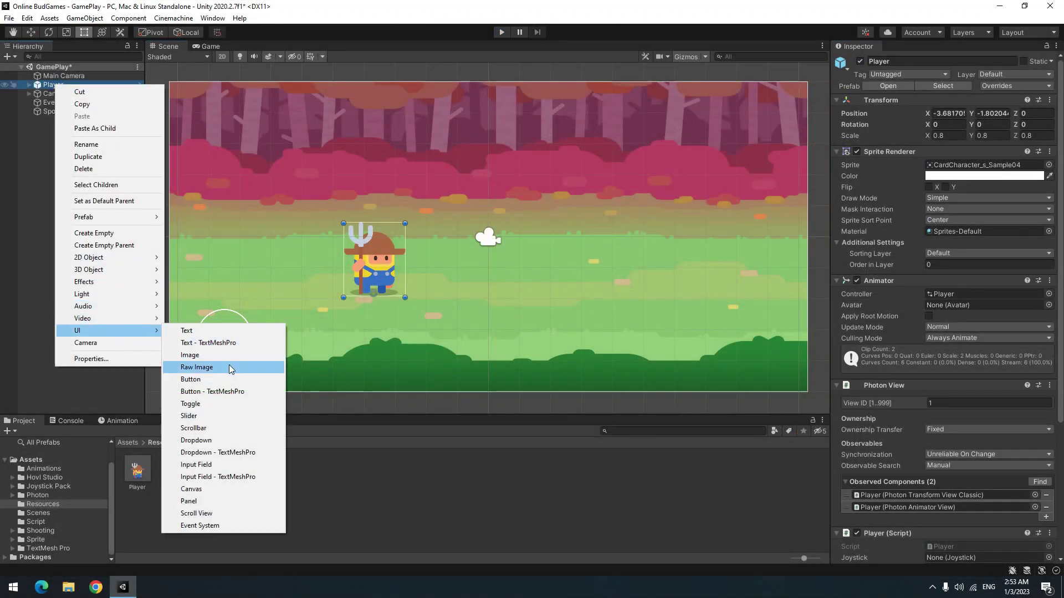
{"action": "left_click", "coordinate": [221, 489]}
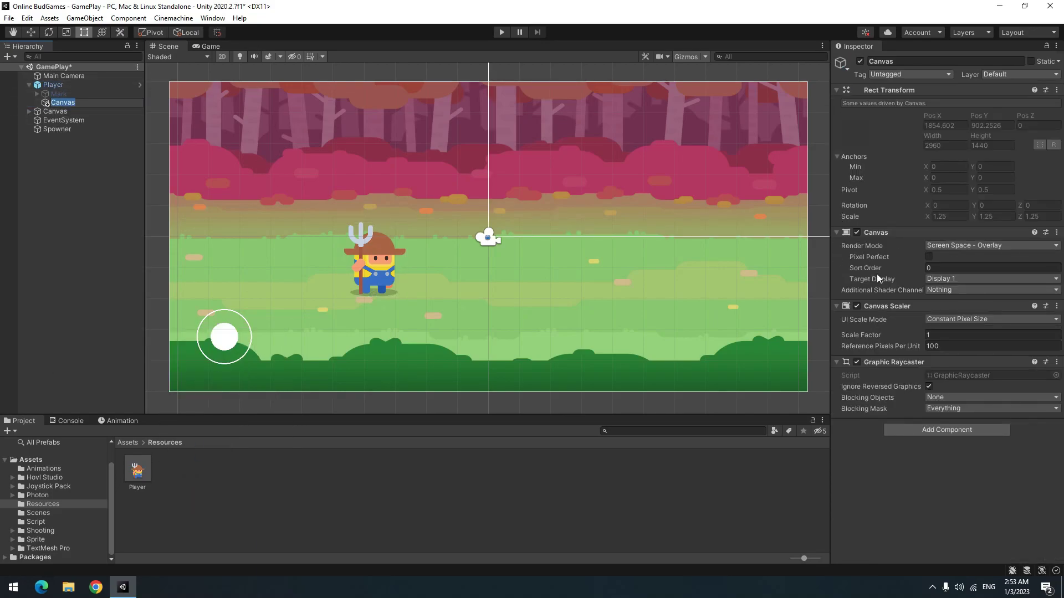
{"action": "left_click", "coordinate": [961, 247]}
{"action": "left_click", "coordinate": [956, 282]}
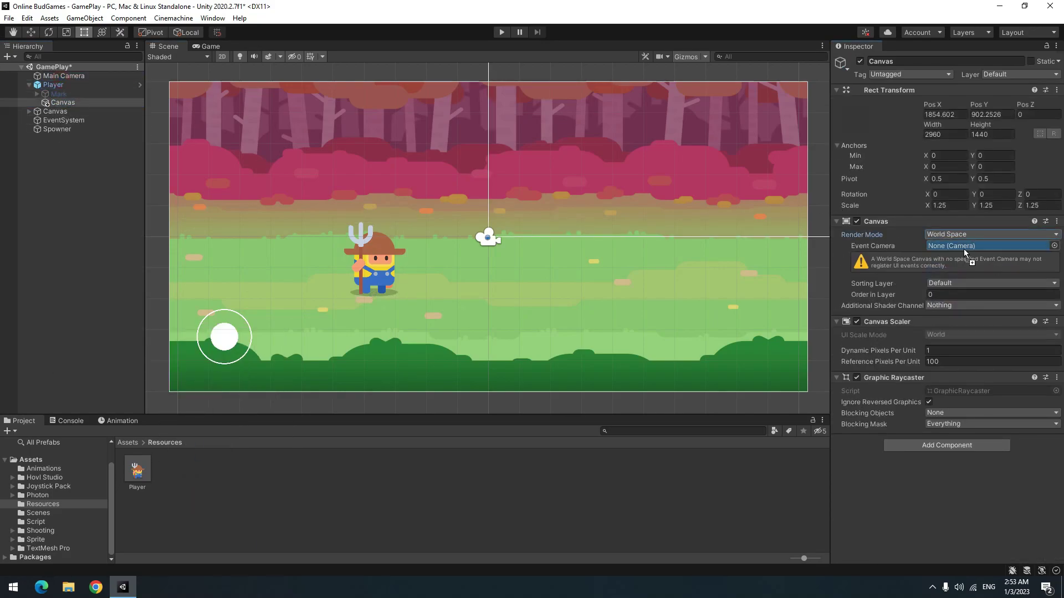
{"action": "left_click_drag", "start_coordinate": [964, 253], "coordinate": [964, 246]}
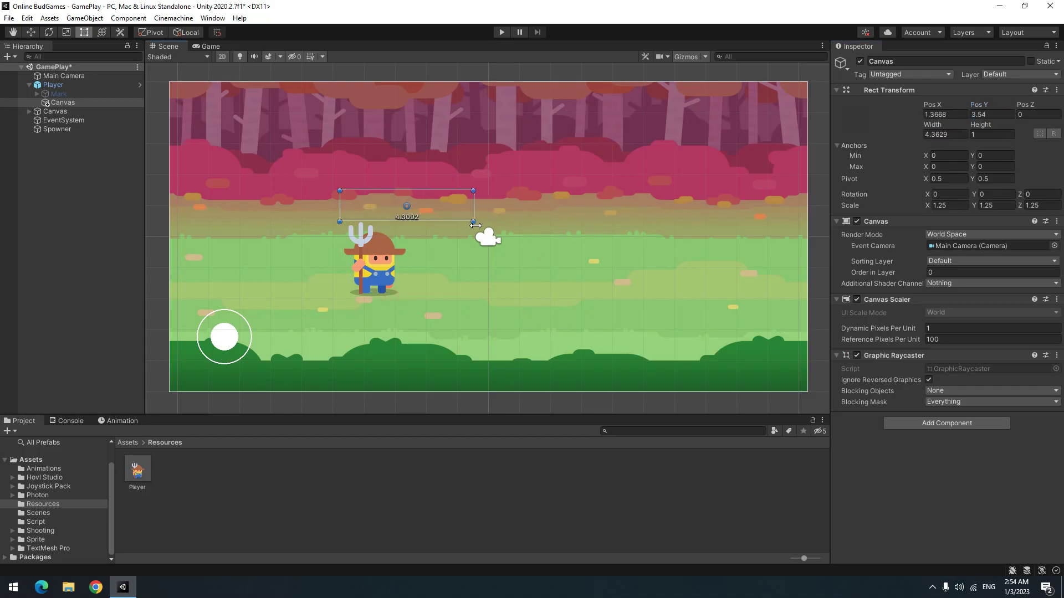
- Create a Text element inside the Player's canvas, resize its box and enable Best Fit
{"action": "right_click", "coordinate": [68, 103]}
{"action": "mouse_move", "coordinate": [90, 343]}
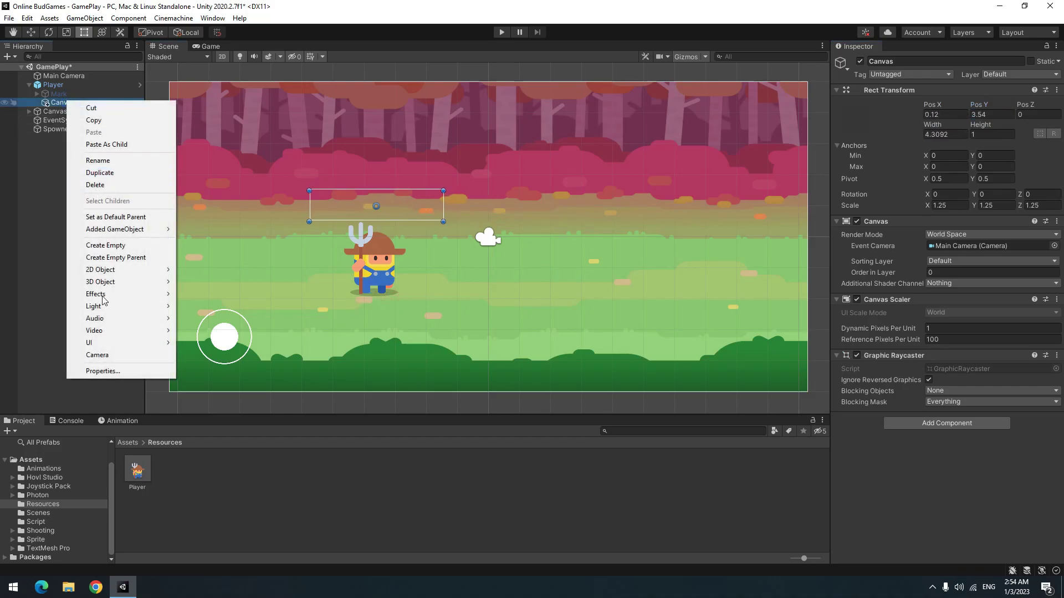
{"action": "left_click", "coordinate": [201, 343]}
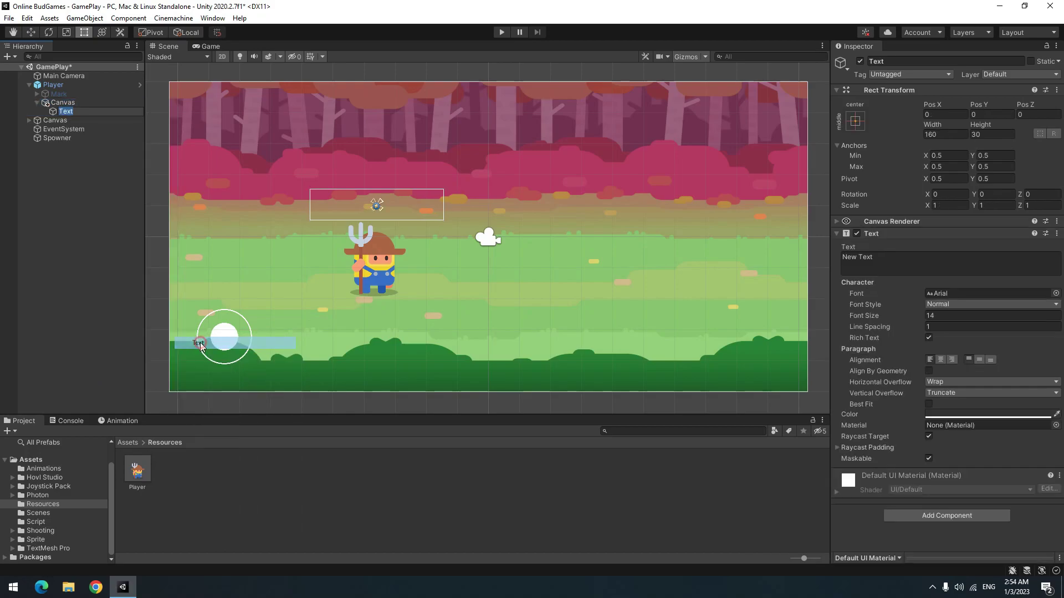
{"action": "double_click", "coordinate": [47, 115]}
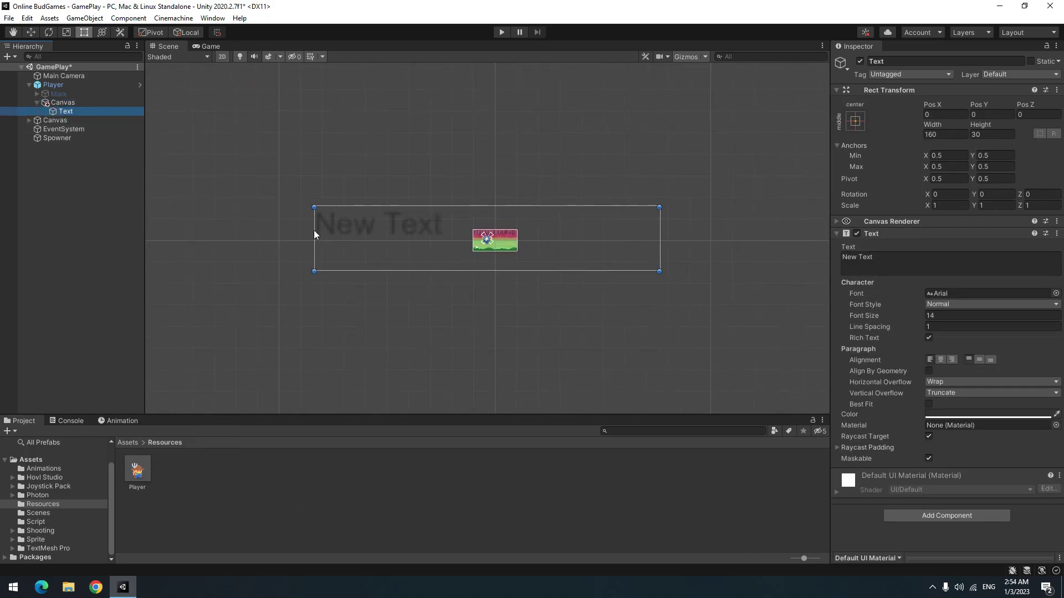
{"action": "mouse_move", "coordinate": [660, 206]}
{"action": "left_mouse_down"}
{"action": "mouse_move", "coordinate": [440, 256]}
{"action": "mouse_move", "coordinate": [581, 225]}
{"action": "left_mouse_up"}
{"action": "left_click", "coordinate": [929, 404]}
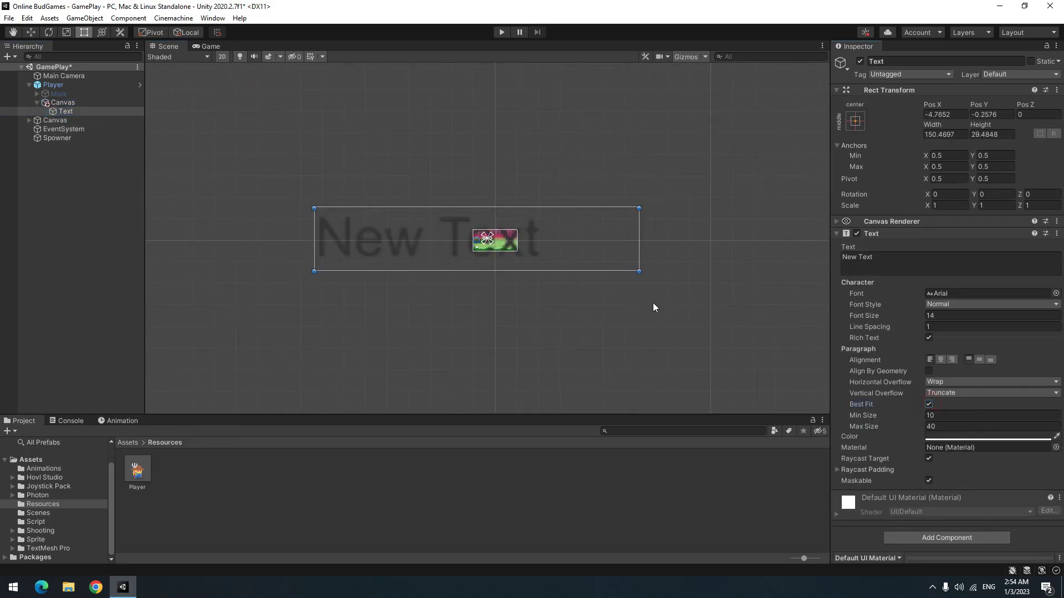
{"action": "mouse_move", "coordinate": [641, 206]}
{"action": "left_mouse_down"}
{"action": "mouse_move", "coordinate": [422, 246]}
{"action": "mouse_move", "coordinate": [711, 195]}
{"action": "left_mouse_up"}
{"action": "double_click", "coordinate": [62, 103]}
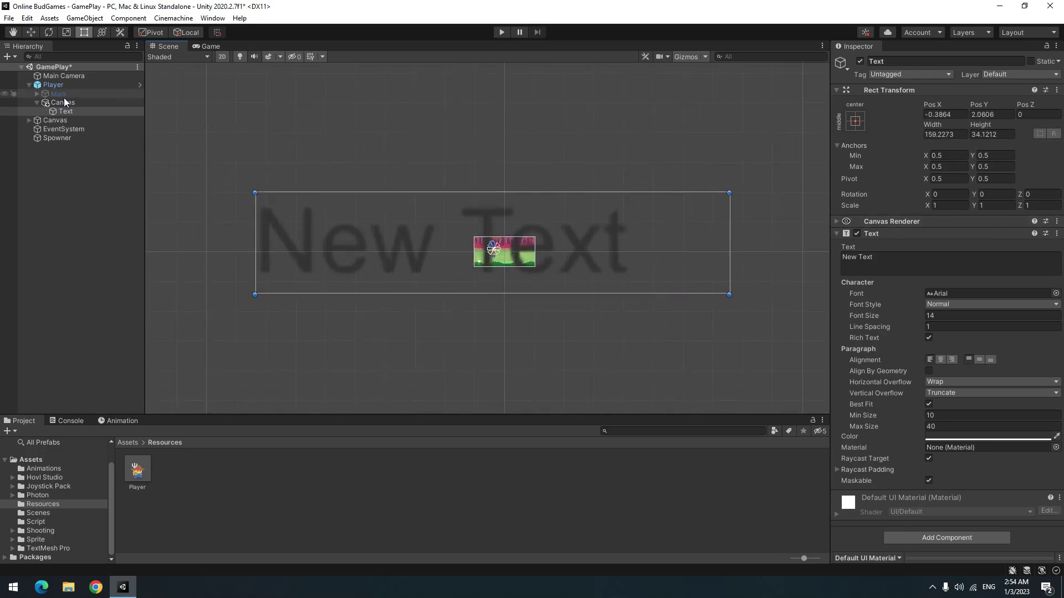
{"action": "key", "text": "Down"}
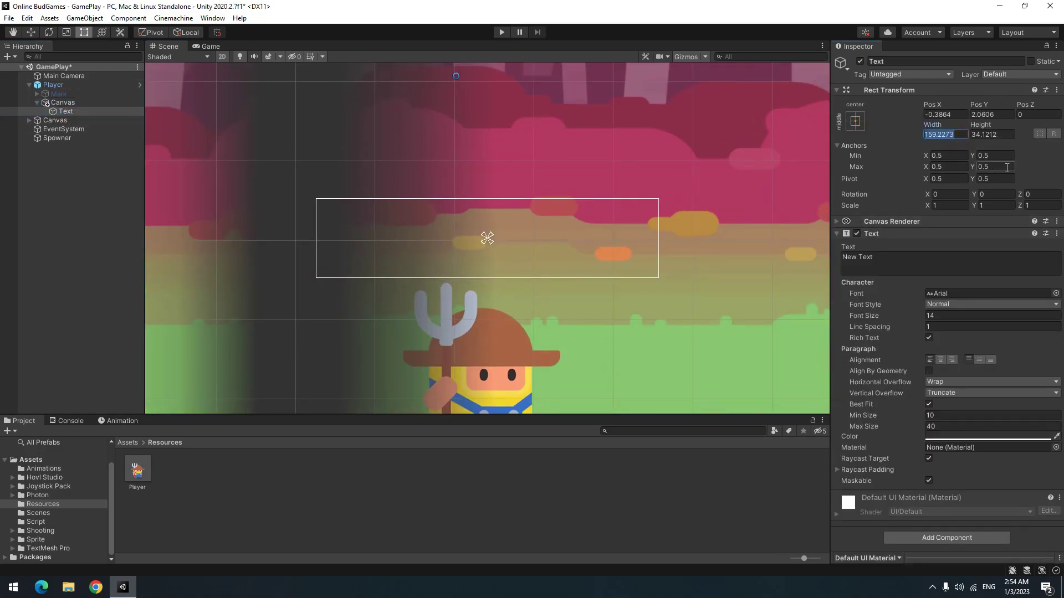
{"action": "type", "text": "1000"}
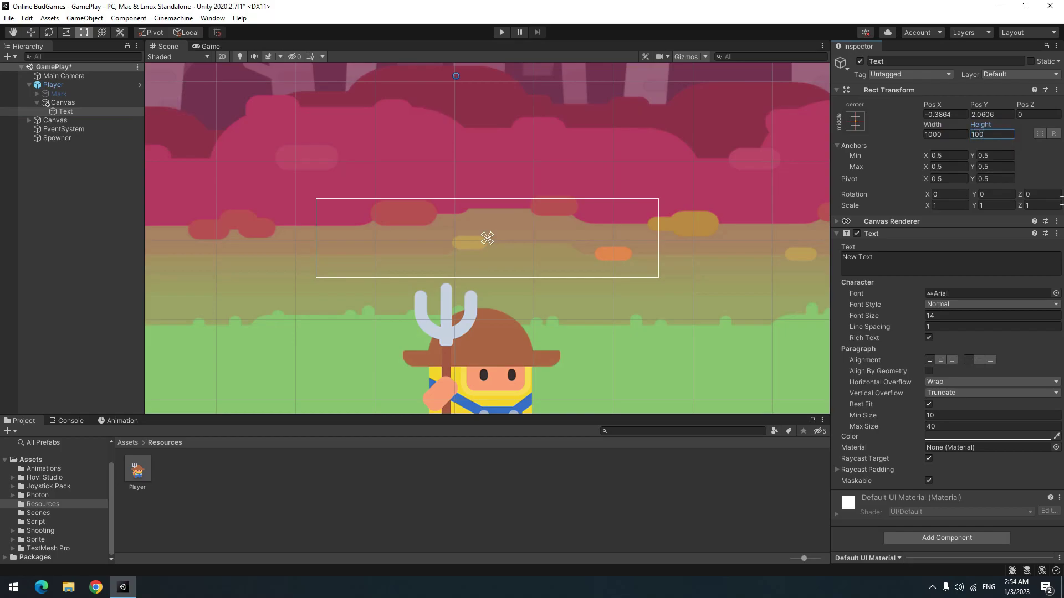
{"action": "type", "text": "0.001"}
- Scale the text to 0.002, stretch it to fill the canvas, and apply the eurof35 font
{"action": "key", "text": "Tab"}
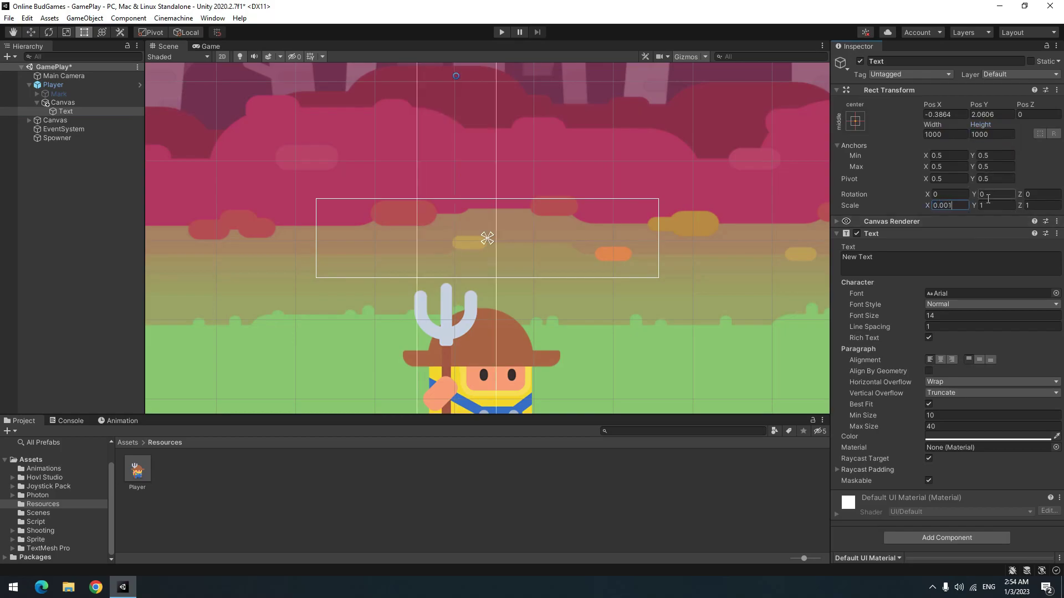
{"action": "type", "text": "0.002"}
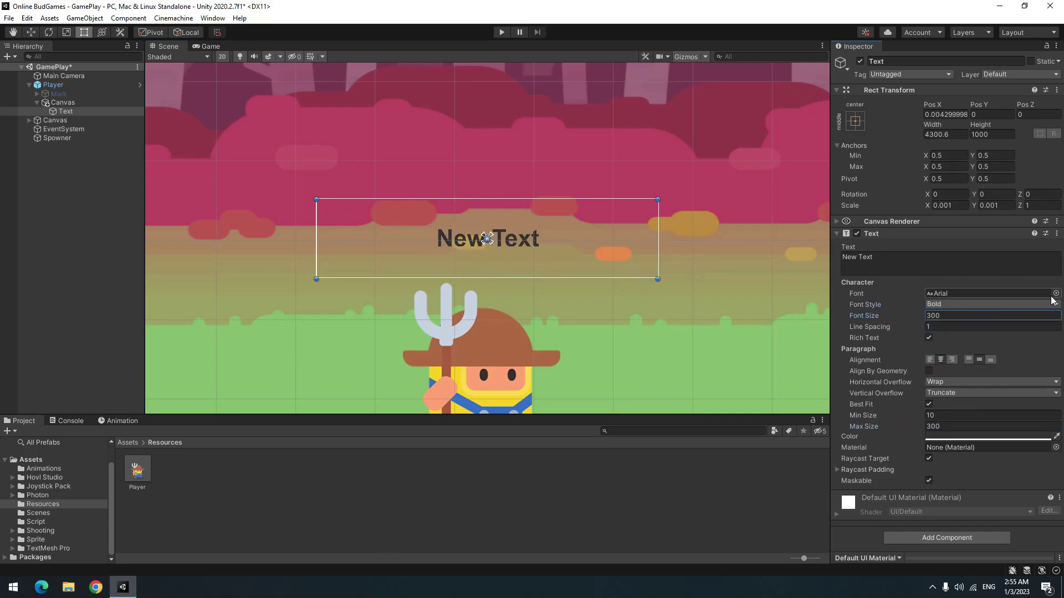
{"action": "left_click", "coordinate": [855, 118]}
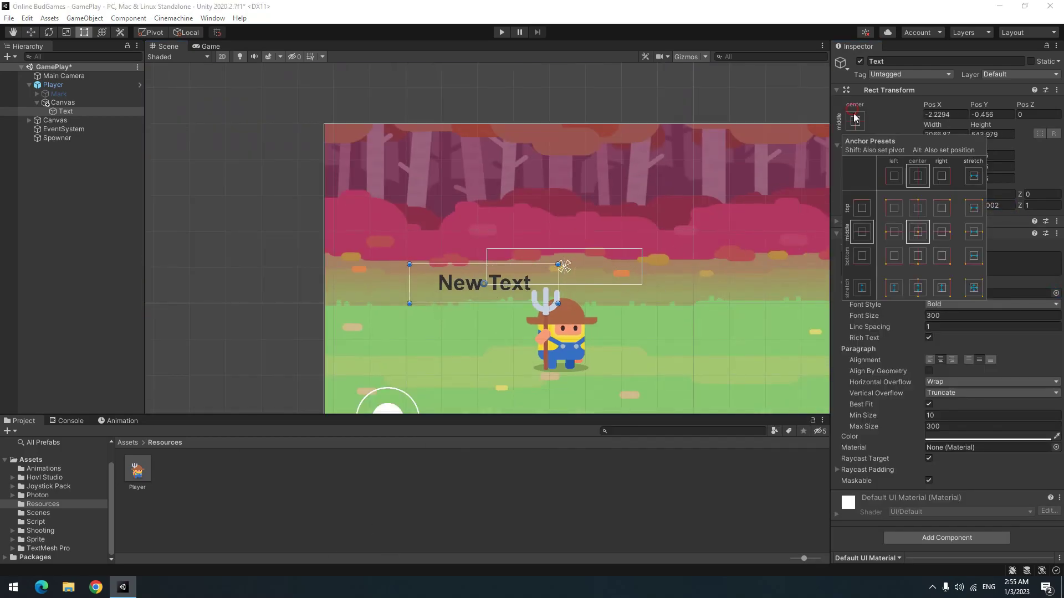
{"action": "left_click", "coordinate": [973, 287]}
{"action": "scroll", "coordinate": [429, 318], "scroll_direction": "up", "scroll_amount": 3}
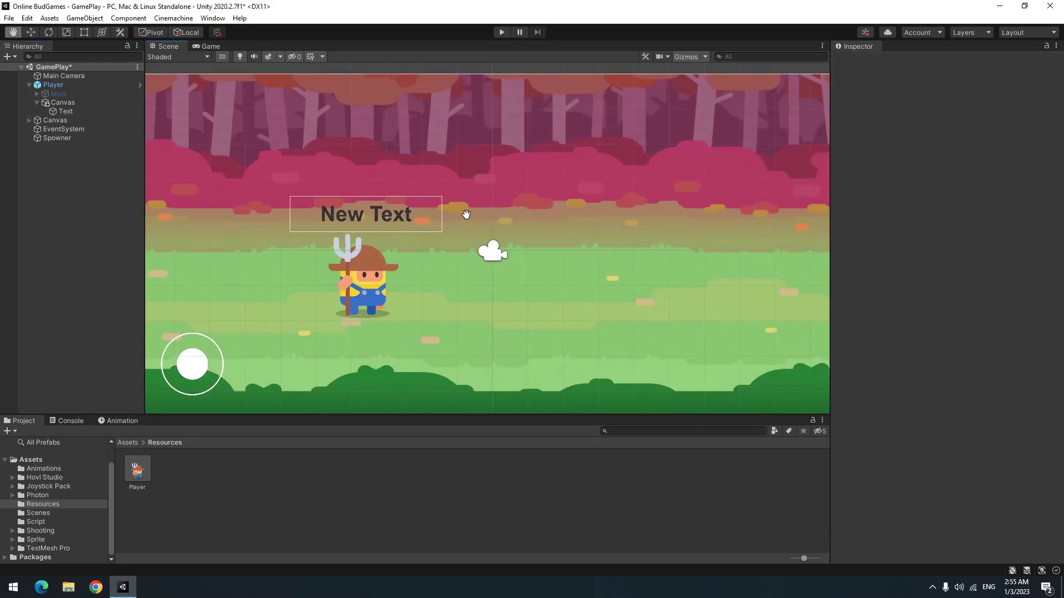
{"action": "left_click", "coordinate": [1056, 293]}
{"action": "double_click", "coordinate": [954, 337]}
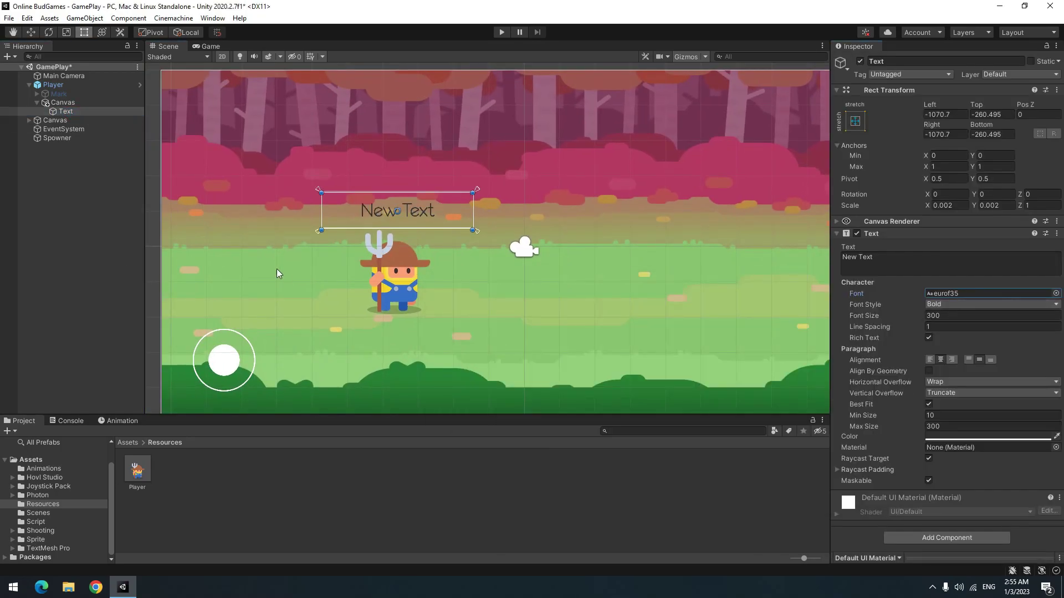
- Create a stretched Image inside the canvas and nest the Text label under it
{"action": "right_click", "coordinate": [88, 104]}
{"action": "mouse_move", "coordinate": [116, 347]}
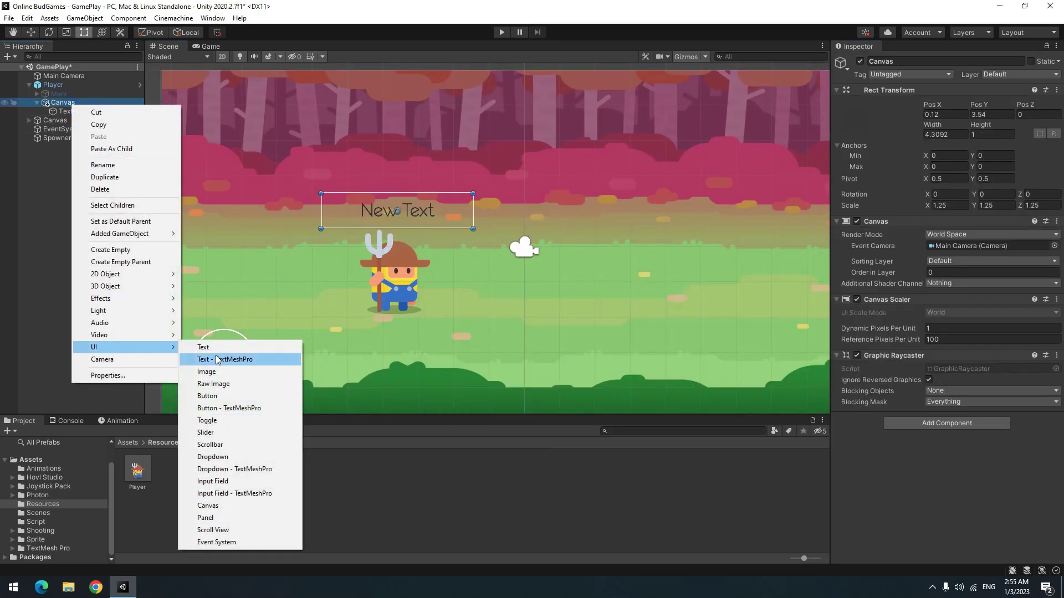
{"action": "left_click", "coordinate": [210, 372]}
{"action": "left_click", "coordinate": [855, 121]}
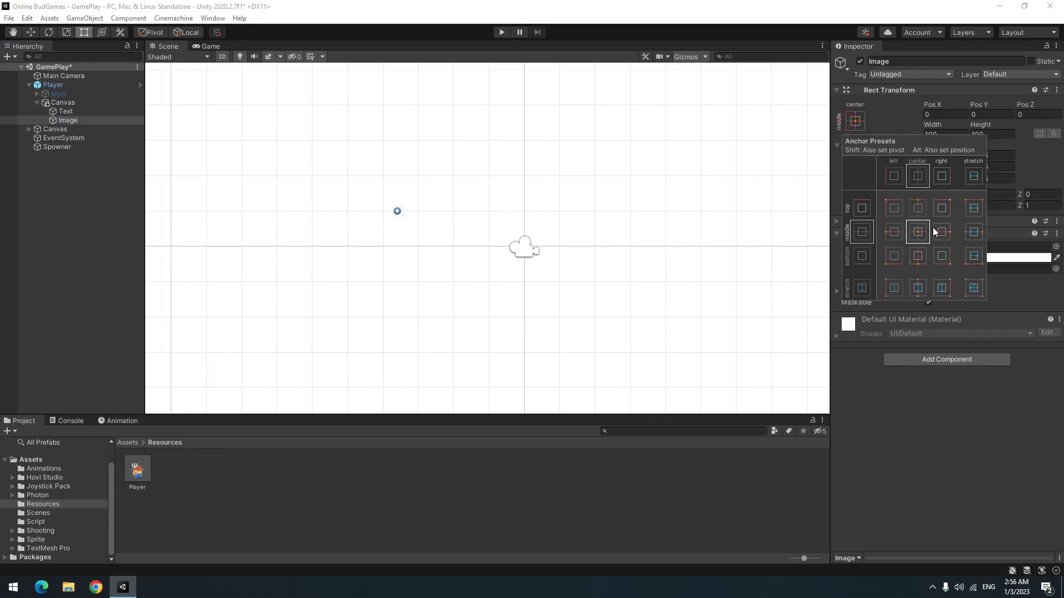
{"action": "left_click", "coordinate": [971, 289], "text": "alt"}
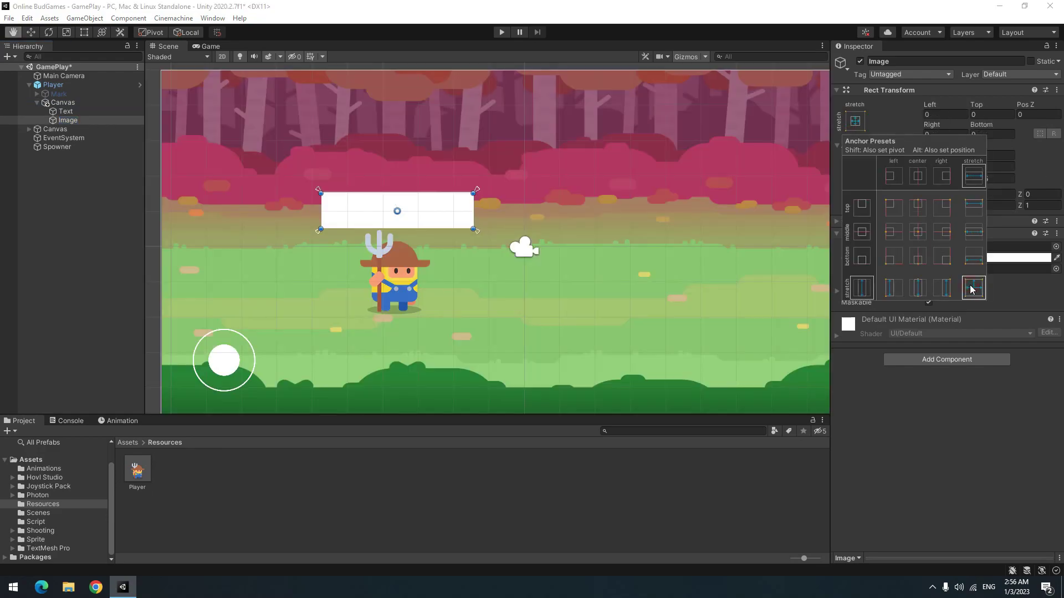
{"action": "left_click_drag", "start_coordinate": [65, 110], "coordinate": [68, 119]}
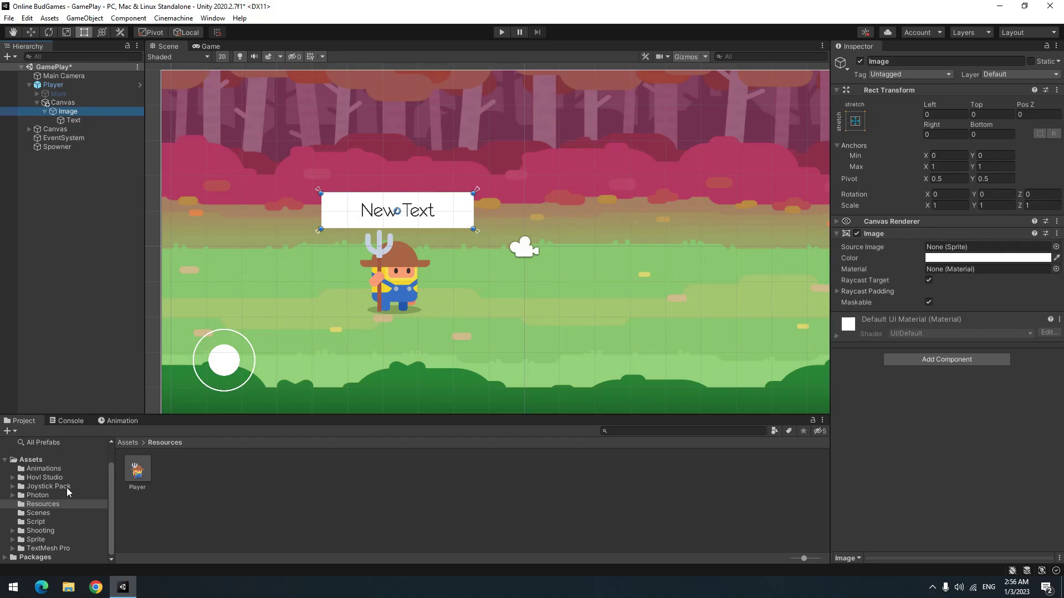
- Use the gray rounded rectangle Btn_Rectangle00_n_Gray as the image's Source Image
{"action": "left_click", "coordinate": [30, 460]}
{"action": "left_click_drag", "start_coordinate": [487, 469], "coordinate": [989, 247]}
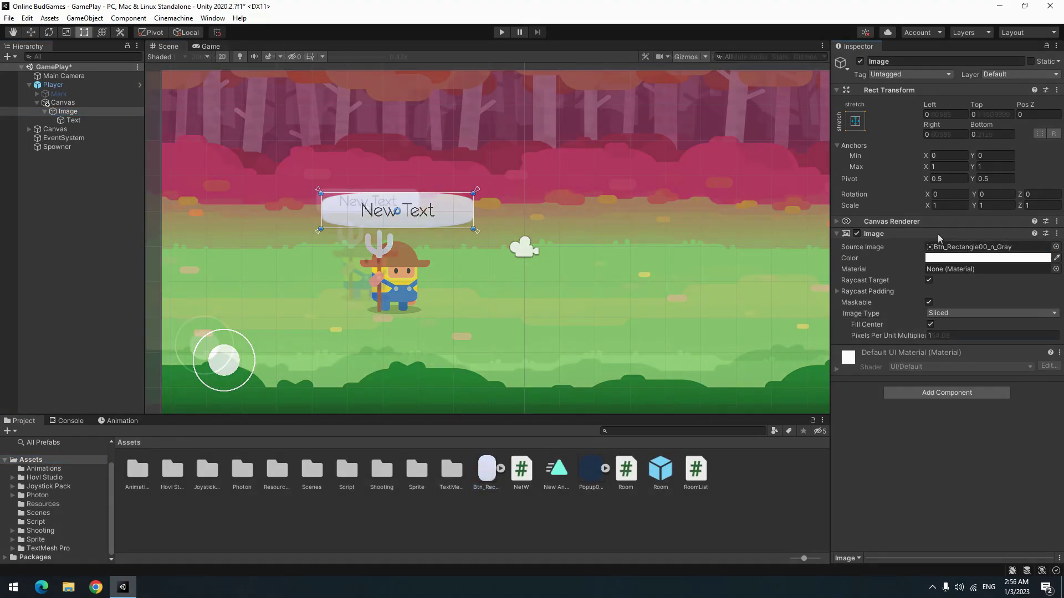
{"action": "left_click", "coordinate": [210, 46]}
{"action": "left_click", "coordinate": [71, 120]}
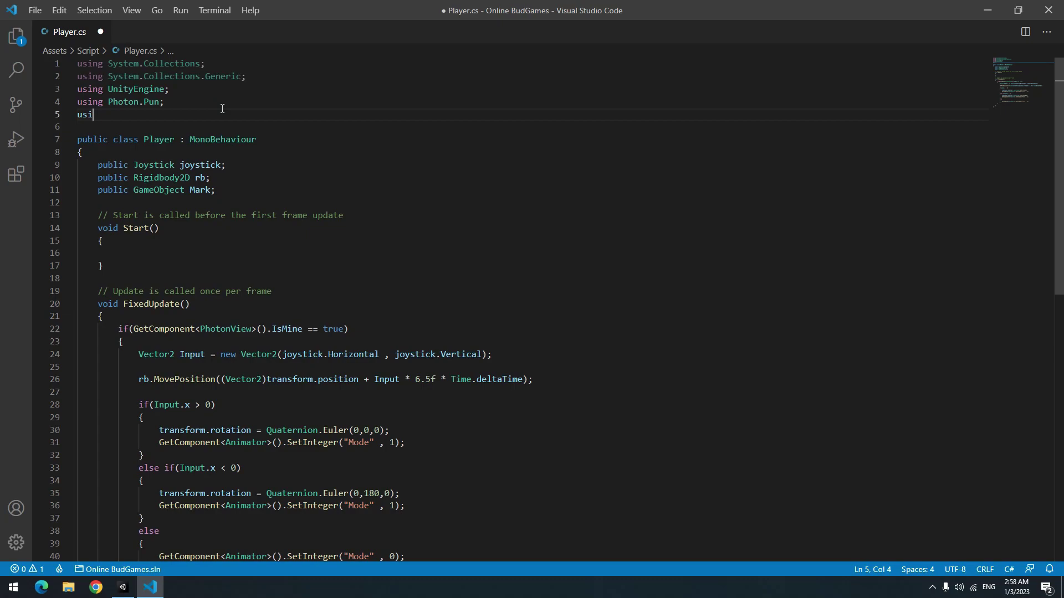
{"action": "type", "text": "ng Uni"}
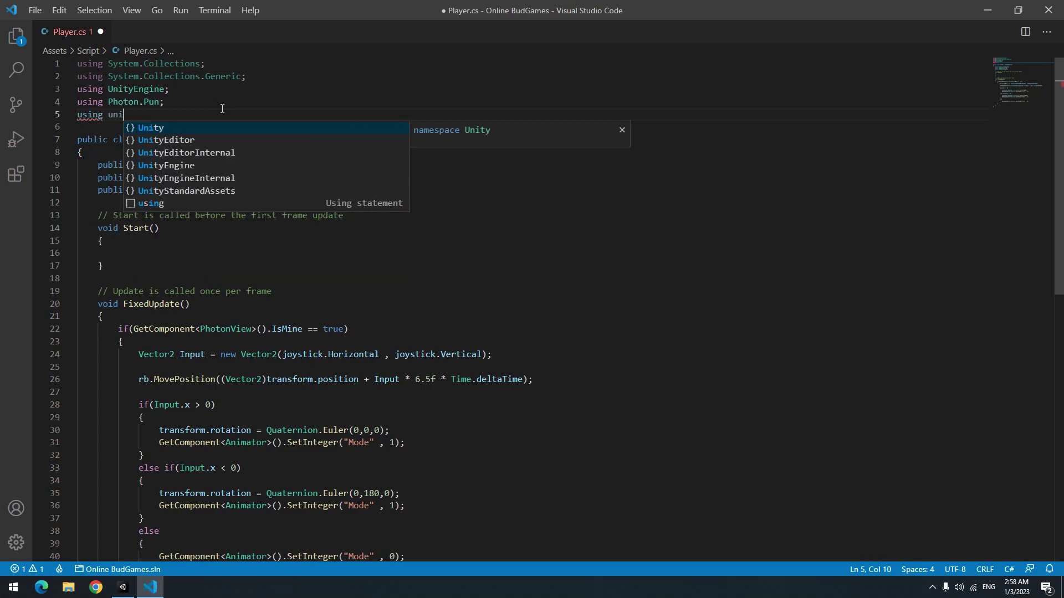
{"action": "type", "text": "tyEngine.UI;"}
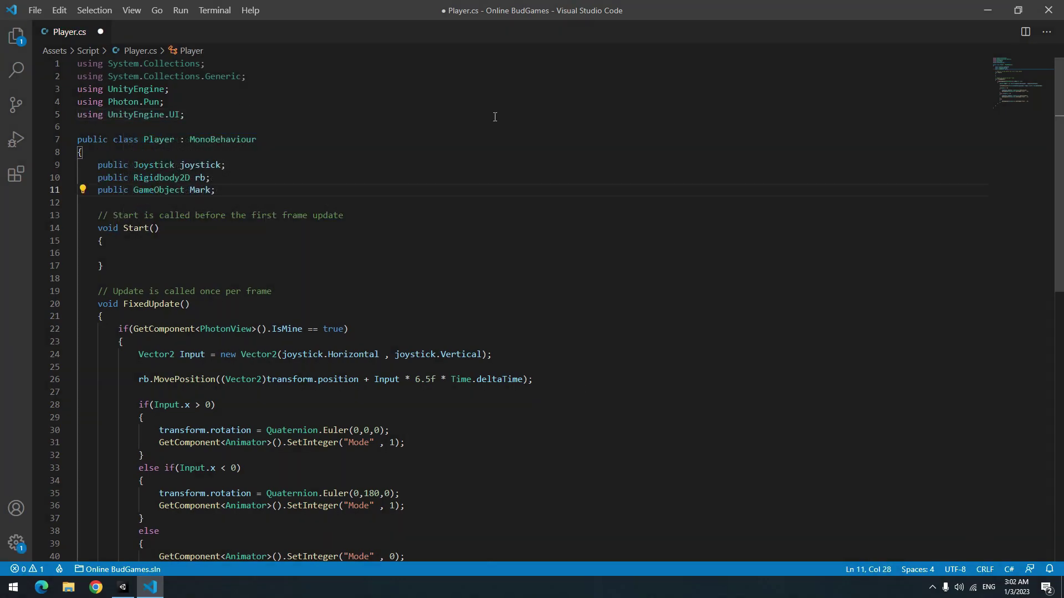
- Add 'using UnityEngine.UI;' plus public CanvasName and Name fields to Player.cs
{"action": "key", "text": "Return"}
{"action": "type", "text": "public G"}
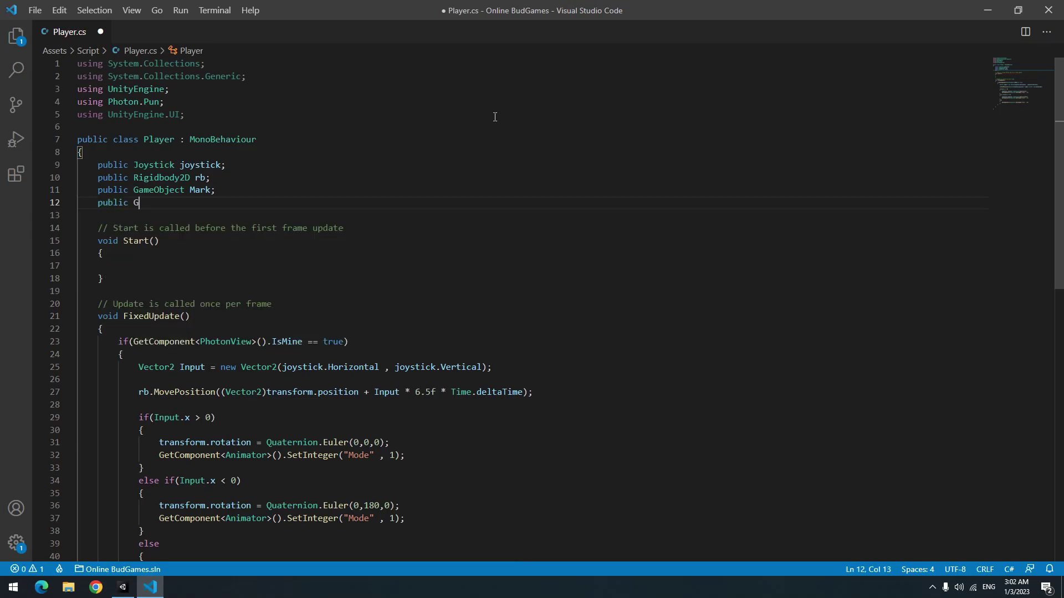
{"action": "type", "text": "ameObject CanvasName;"}
{"action": "key", "text": "Return"}
{"action": "type", "text": "pu"}
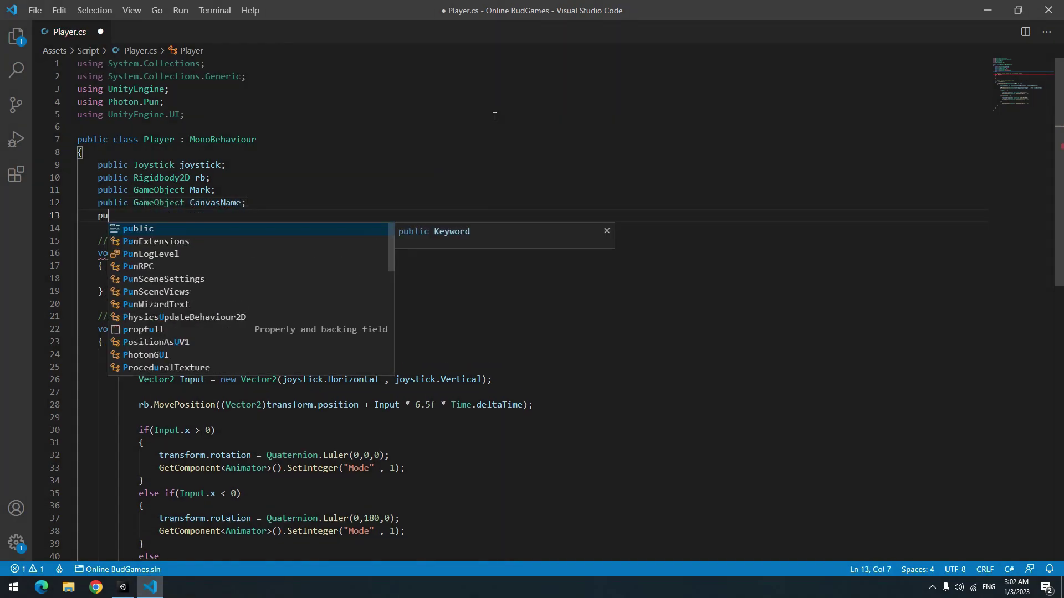
{"action": "type", "text": "blic Text Name;"}
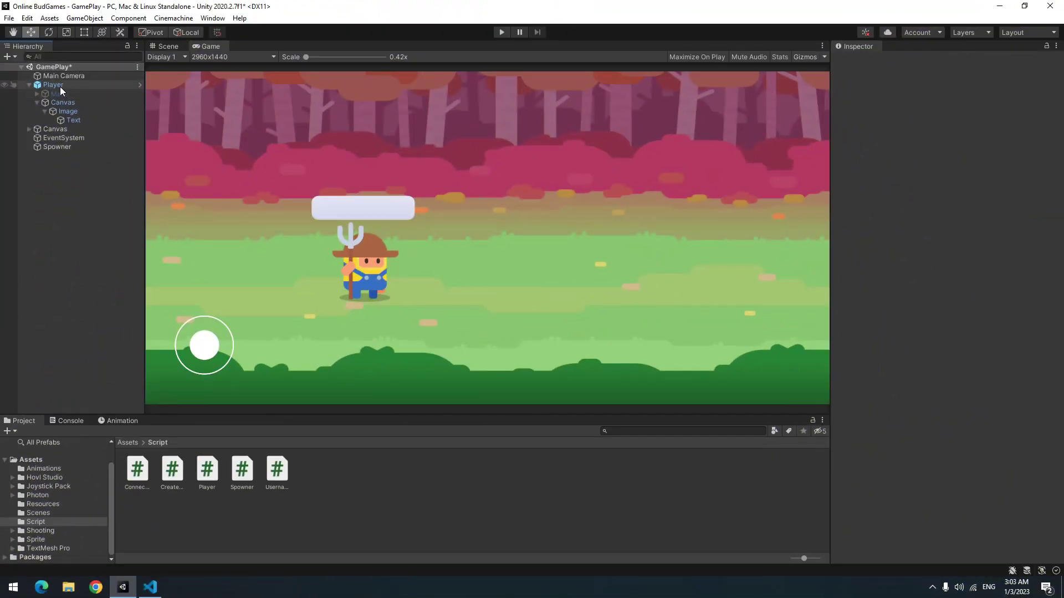
- Assign the Player's Canvas to Canvas Name and make the canvas inactive by default
{"action": "left_click", "coordinate": [60, 86]}
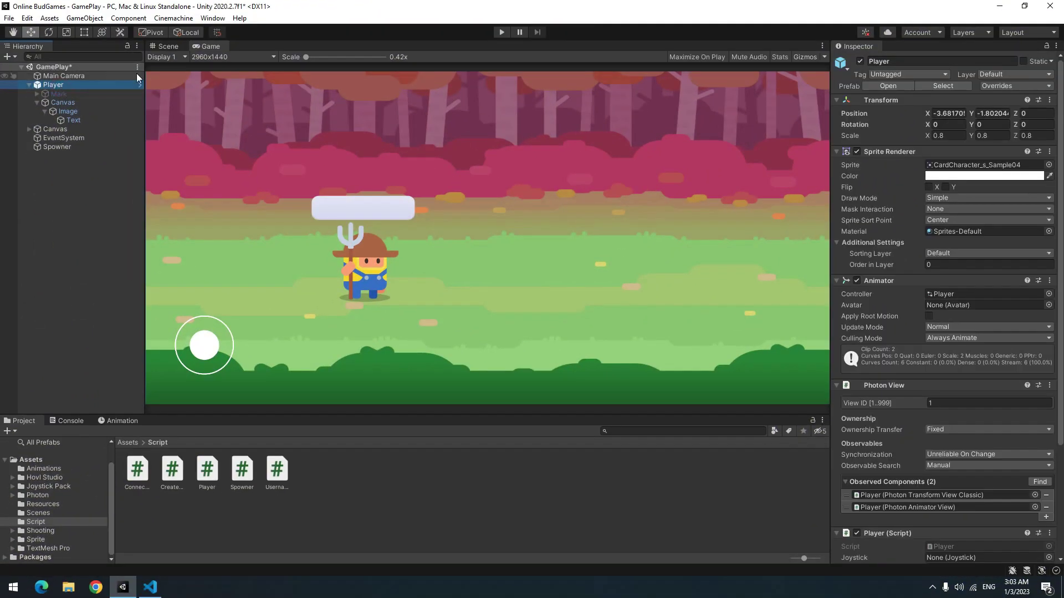
{"action": "scroll", "coordinate": [1024, 526], "scroll_direction": "down", "scroll_amount": 5}
{"action": "scroll", "coordinate": [990, 455], "scroll_direction": "up", "scroll_amount": 2}
{"action": "scroll", "coordinate": [997, 471], "scroll_direction": "down", "scroll_amount": 3}
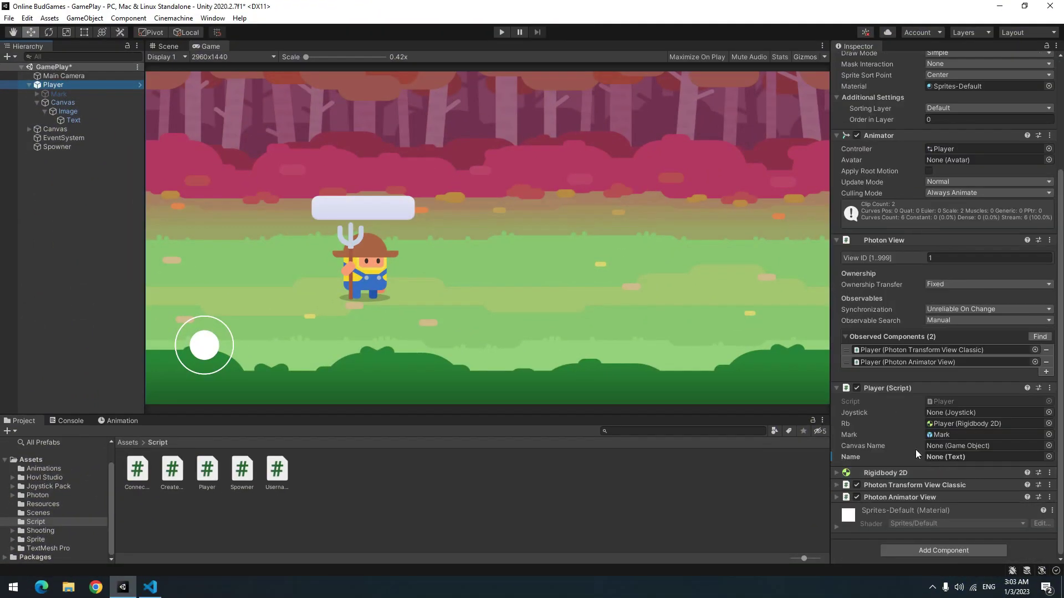
{"action": "left_click_drag", "start_coordinate": [39, 100], "coordinate": [943, 449]}
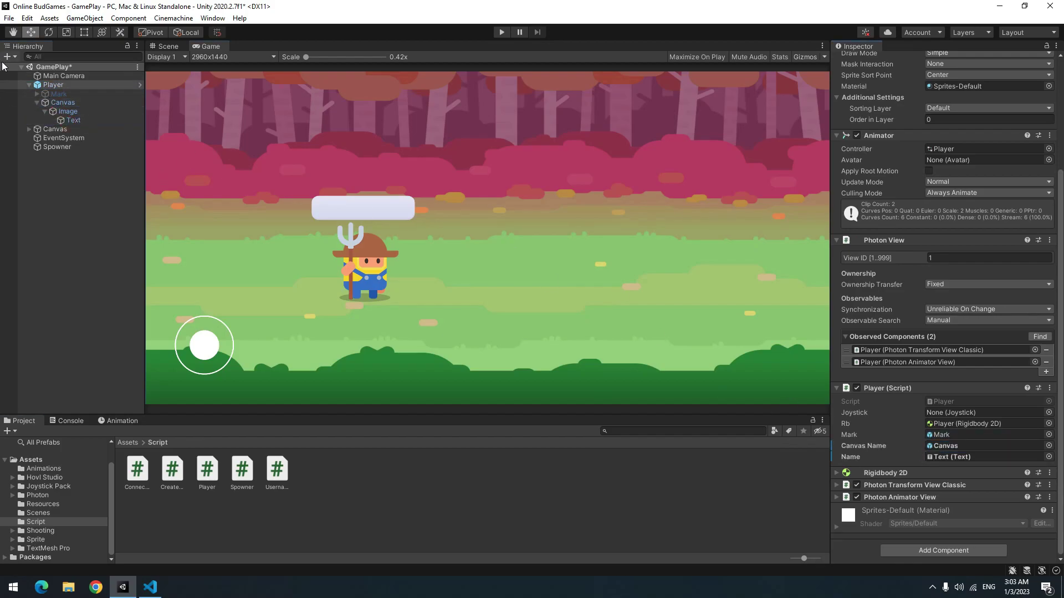
{"action": "left_click", "coordinate": [58, 101]}
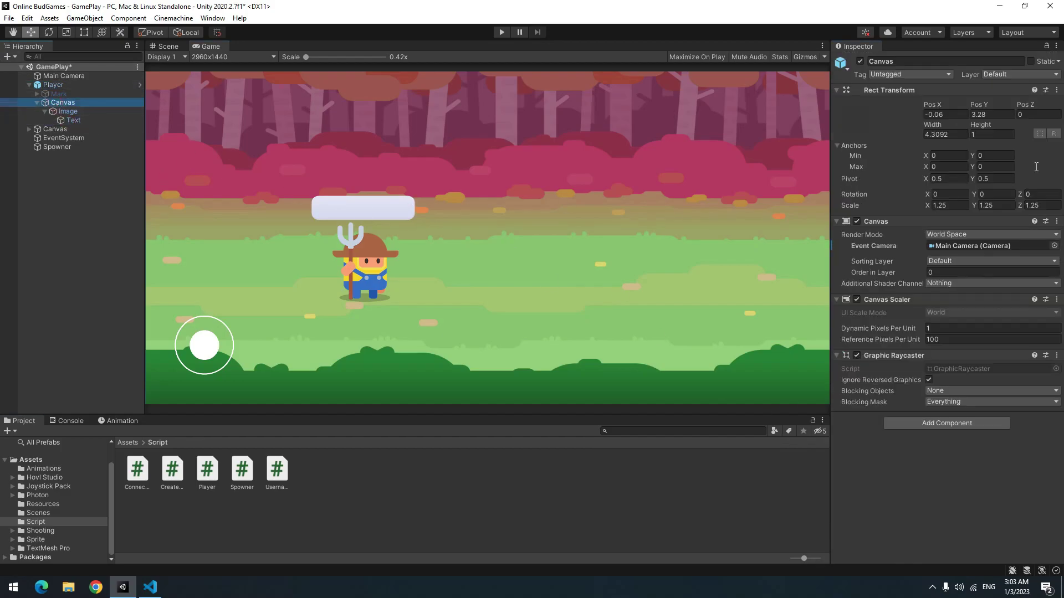
{"action": "left_click", "coordinate": [860, 63]}
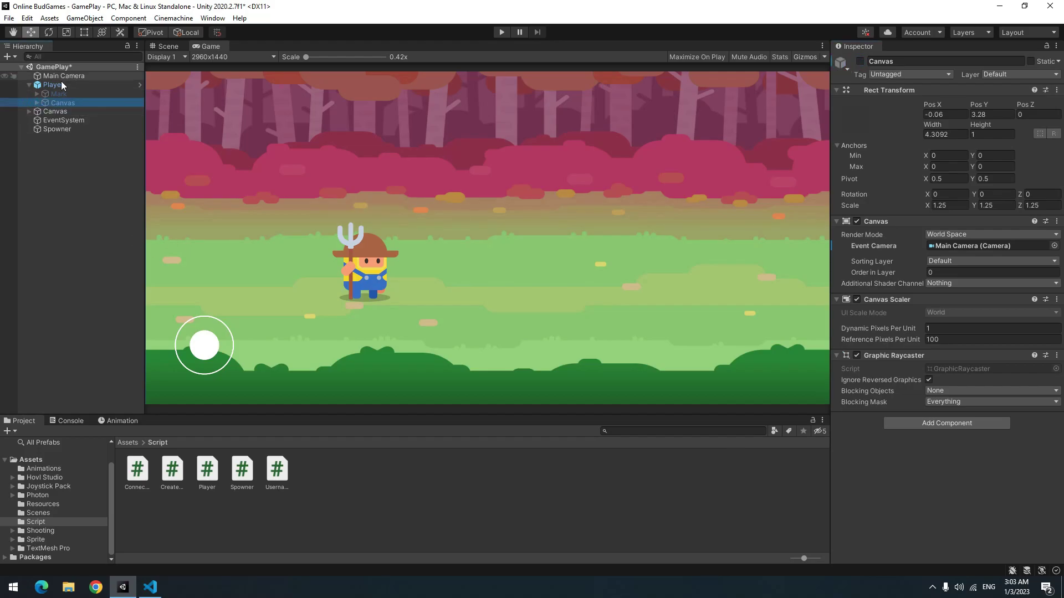
- Apply all overrides to the Player prefab and delete Player from the scene
{"action": "left_click", "coordinate": [54, 85]}
{"action": "left_click", "coordinate": [1018, 86]}
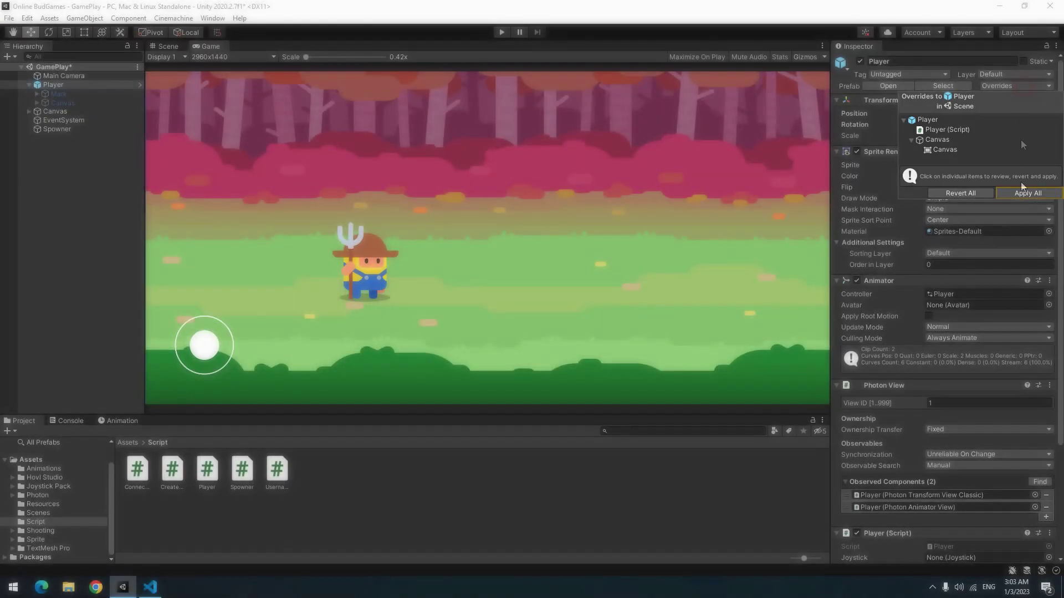
{"action": "left_click", "coordinate": [1026, 194]}
{"action": "left_click", "coordinate": [55, 86]}
{"action": "key", "text": "Delete"}
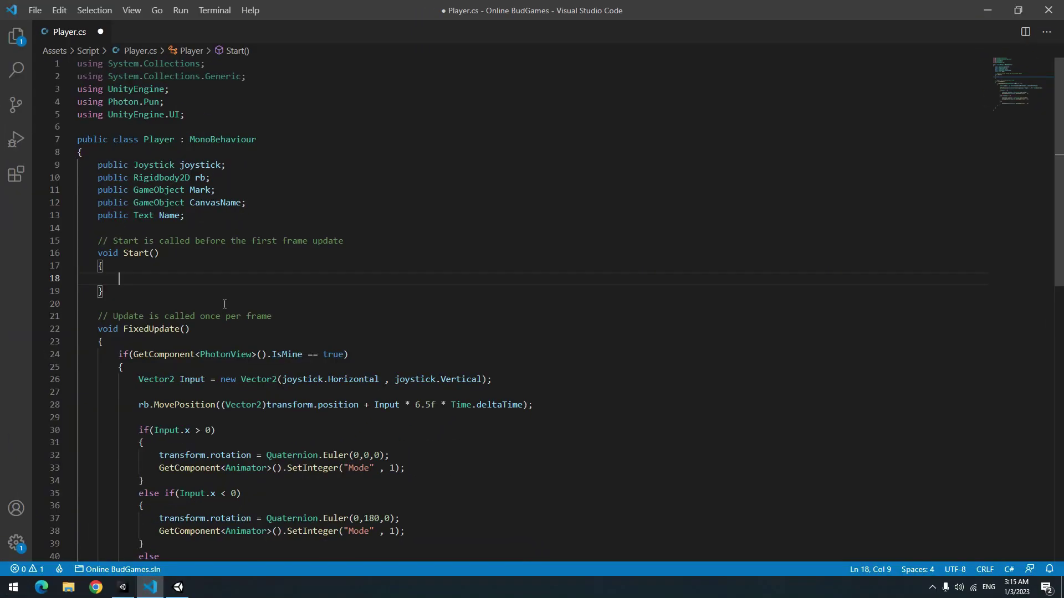
{"action": "type", "text": "if("}
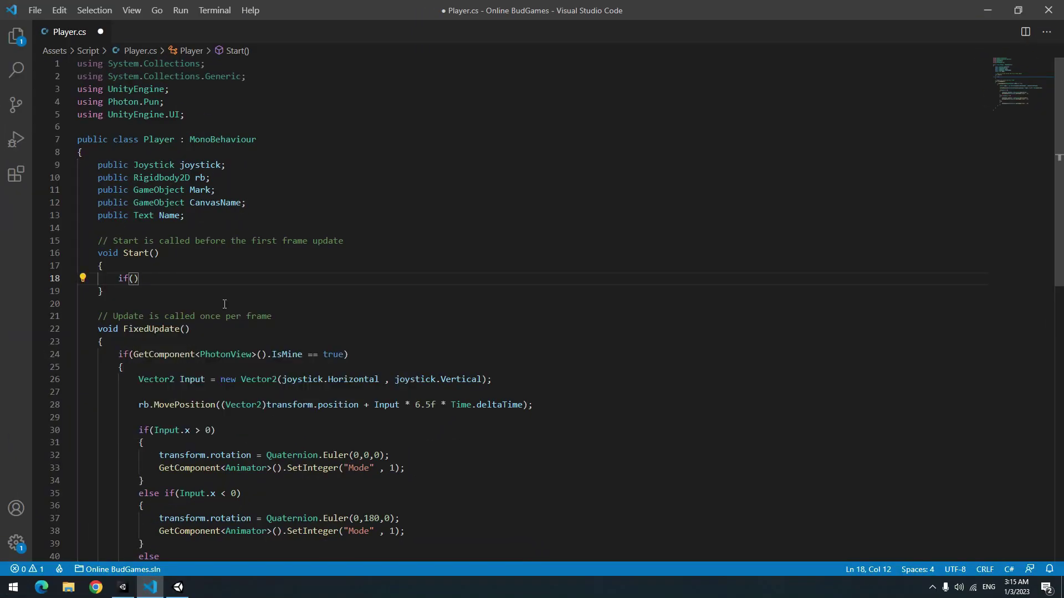
- In Start(), add an IsMine == false block that calls CanvasName.SetActive(true)
{"action": "key", "text": "Return"}
{"action": "type", "text": "{"}
{"action": "key", "text": "Return"}
{"action": "type", "text": "GetComponent<PhotonView>"}
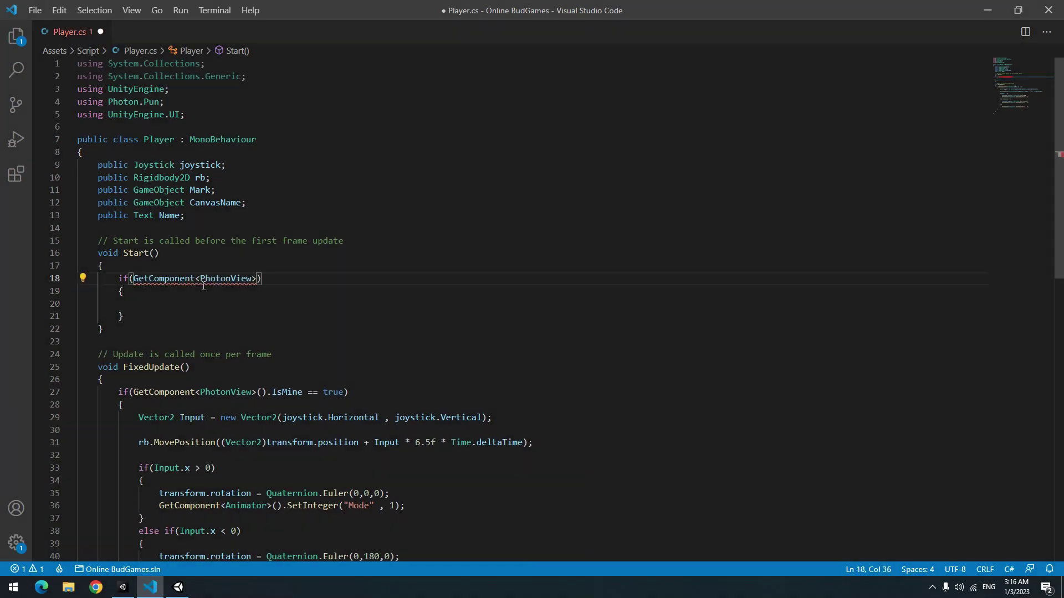
{"action": "type", "text": "().IsMine == f"}
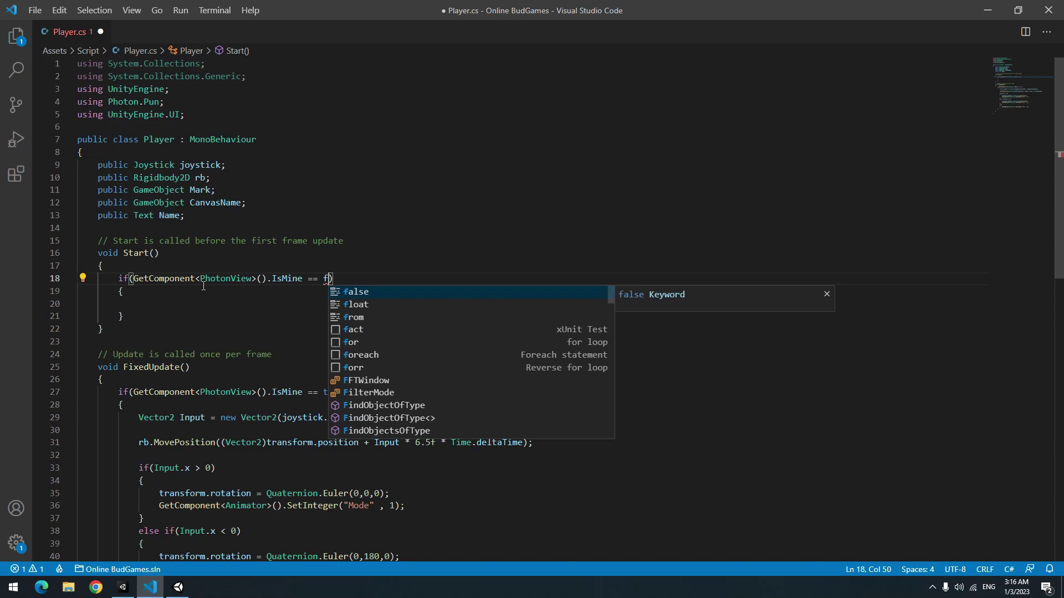
{"action": "type", "text": "alse"}
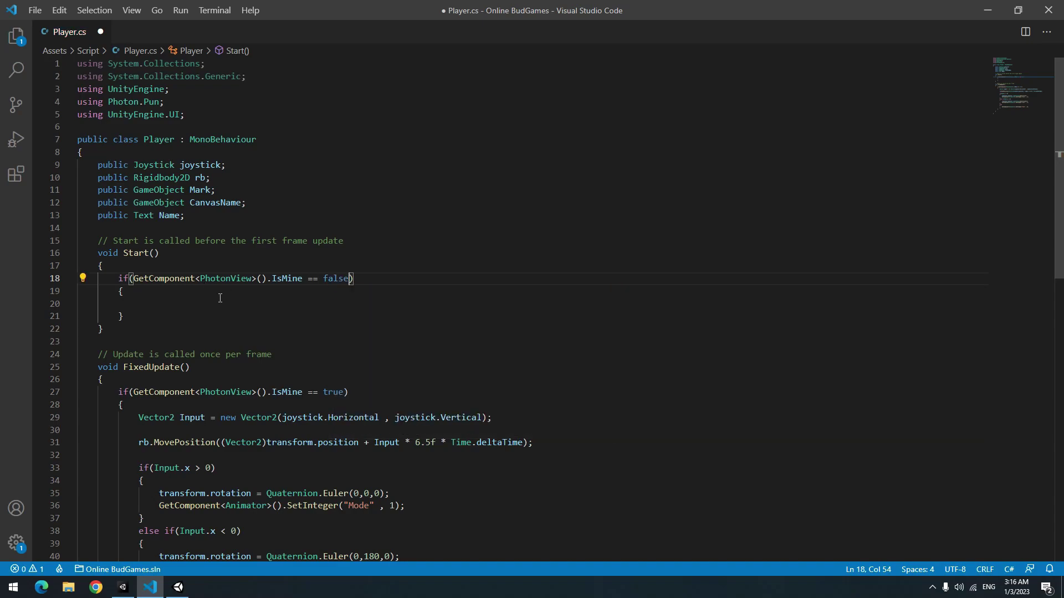
{"action": "key", "text": "Tab"}
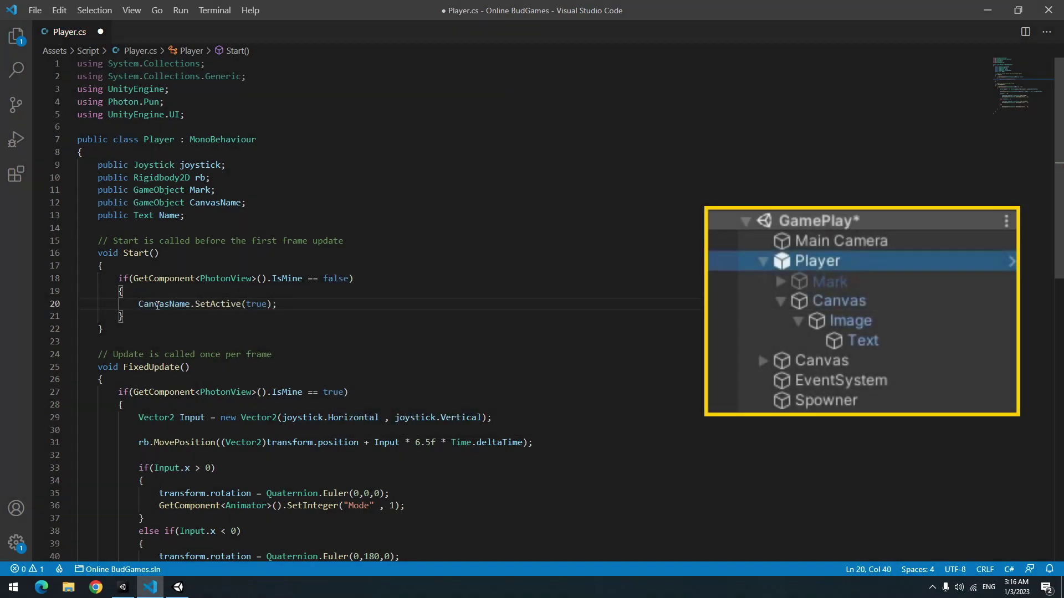
- Set Name.text to the PhotonView Controller's NickName and save Player.cs
{"action": "key", "text": "Return"}
{"action": "type", "text": "Name.text = "}
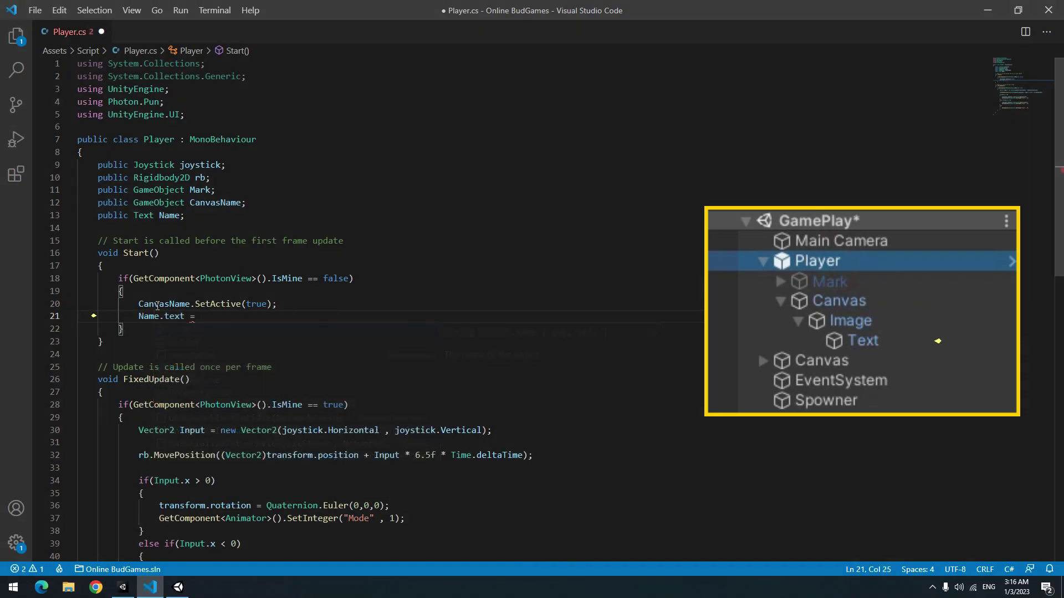
{"action": "type", "text": "getc"}
{"action": "key", "text": "Tab"}
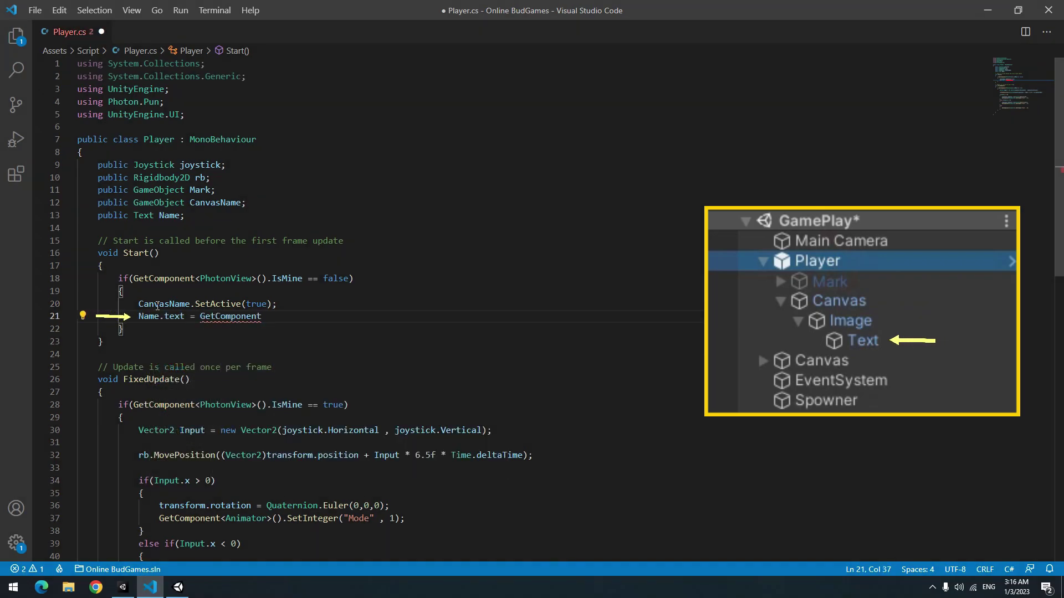
{"action": "key", "text": "Tab"}
{"action": "type", "text": ".c"}
{"action": "key", "text": "Tab"}
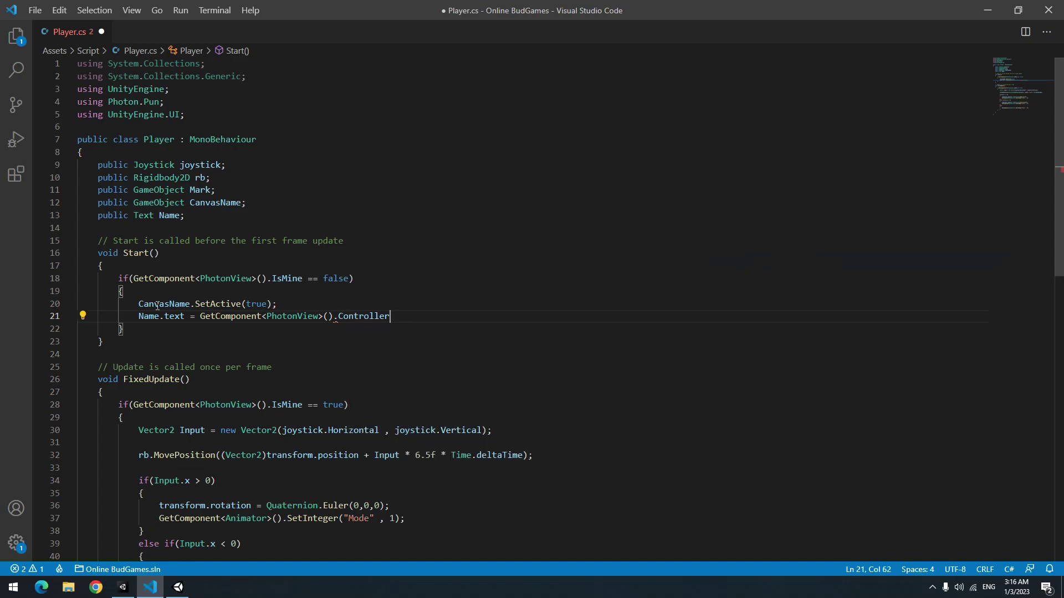
{"action": "type", "text": ".n"}
{"action": "key", "text": "Tab"}
{"action": "type", "text": ";"}
{"action": "key", "text": "ctrl+s"}
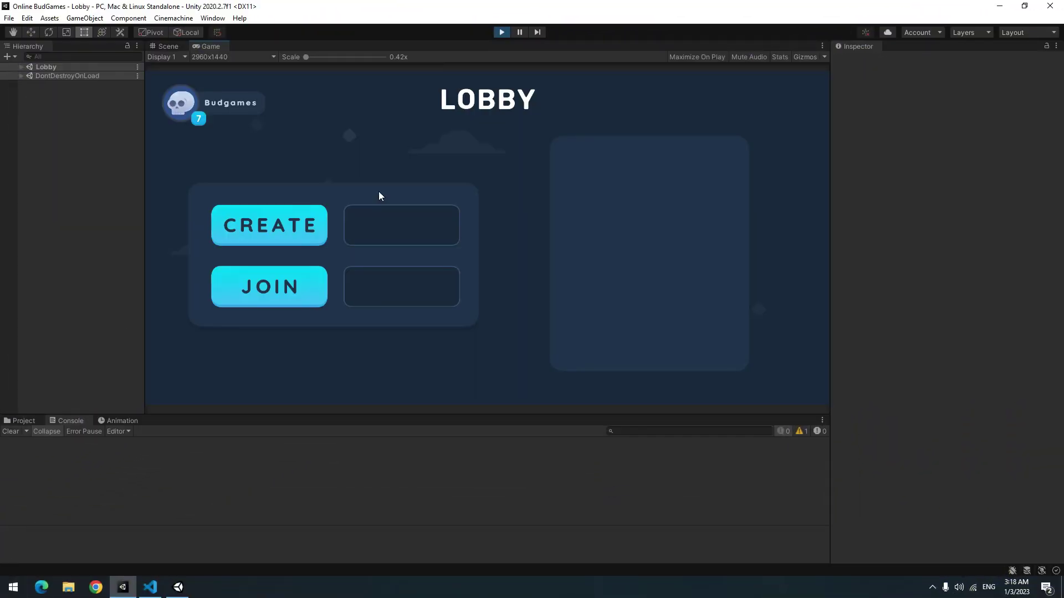
{"action": "type", "text": "cc"}
- Create room cc in the editor, then join it as Dani from the standalone build
{"action": "left_click", "coordinate": [269, 225]}
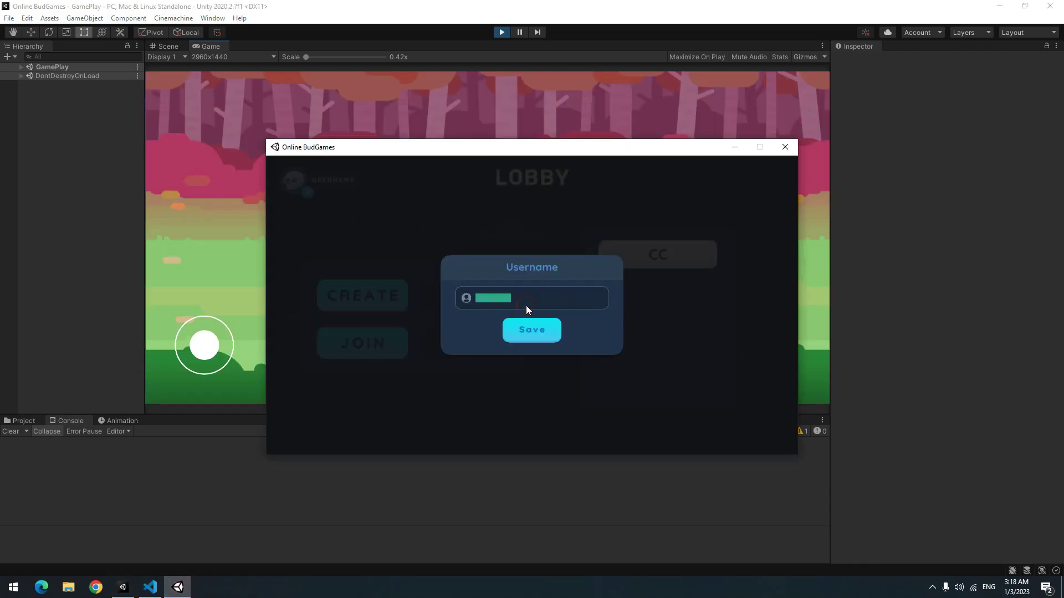
{"action": "type", "text": "Dani"}
{"action": "key", "text": "Return"}
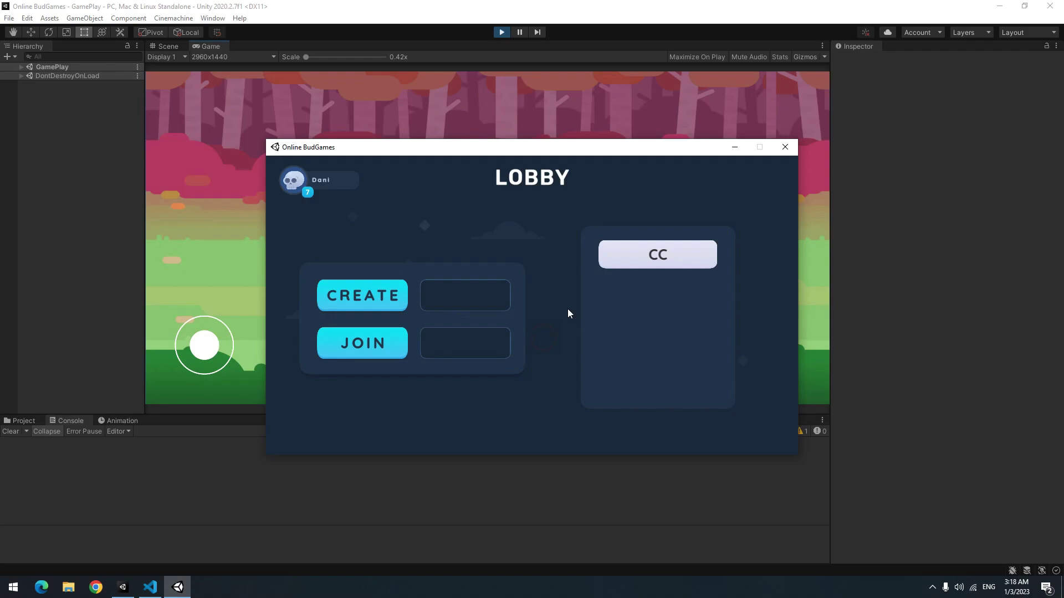
{"action": "left_click", "coordinate": [630, 255]}
{"action": "mouse_move", "coordinate": [511, 155]}
{"action": "left_mouse_down"}
{"action": "mouse_move", "coordinate": [626, 258]}
{"action": "mouse_move", "coordinate": [762, 258]}
{"action": "left_mouse_up"}
{"action": "left_click", "coordinate": [487, 256]}
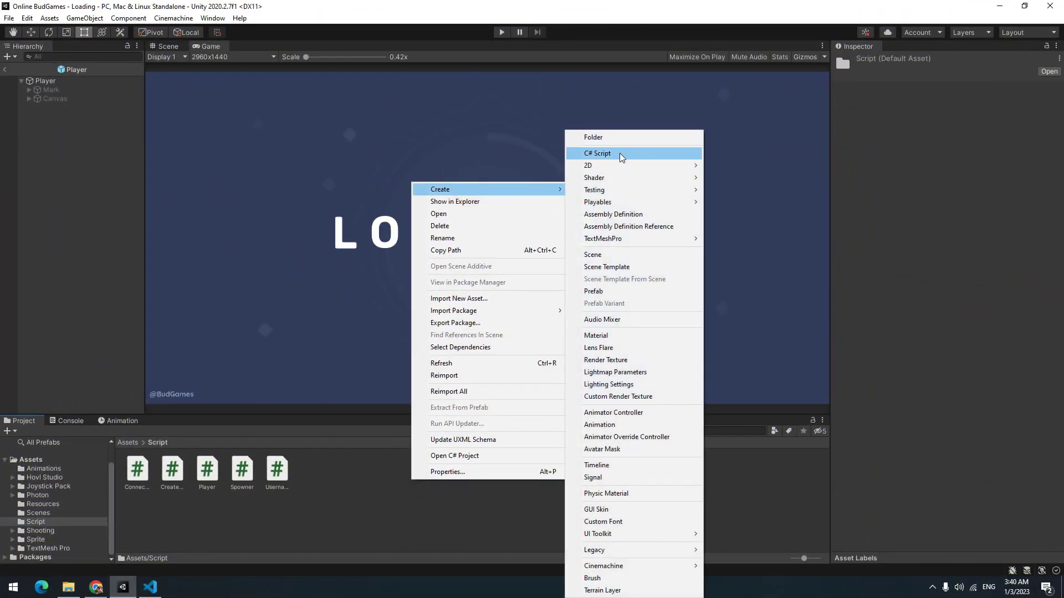
- Create CanvasUsername.cs that sets rotation to Quaternion.Euler(0,0,0) in Update, and save it
{"action": "left_click", "coordinate": [618, 156]}
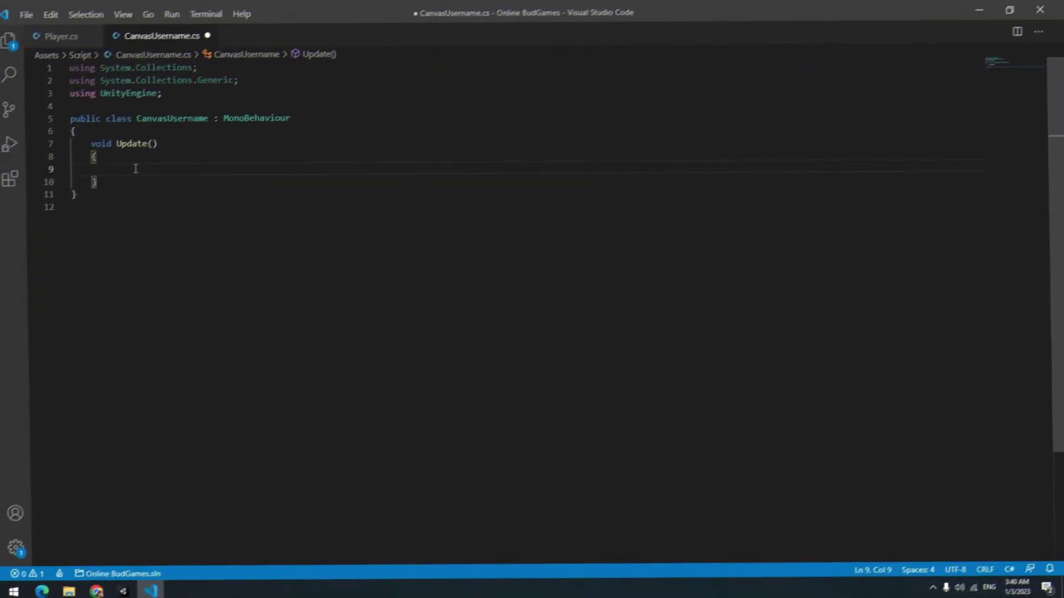
{"action": "type", "text": "tra"}
{"action": "key", "text": "Return"}
{"action": "type", "text": "."}
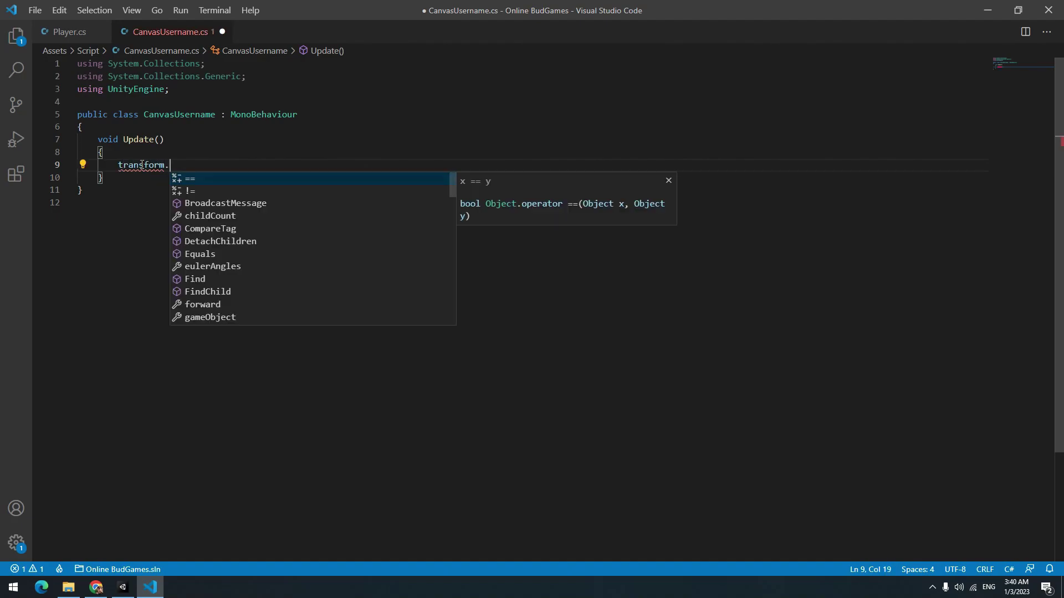
{"action": "type", "text": "ro"}
{"action": "key", "text": "Return"}
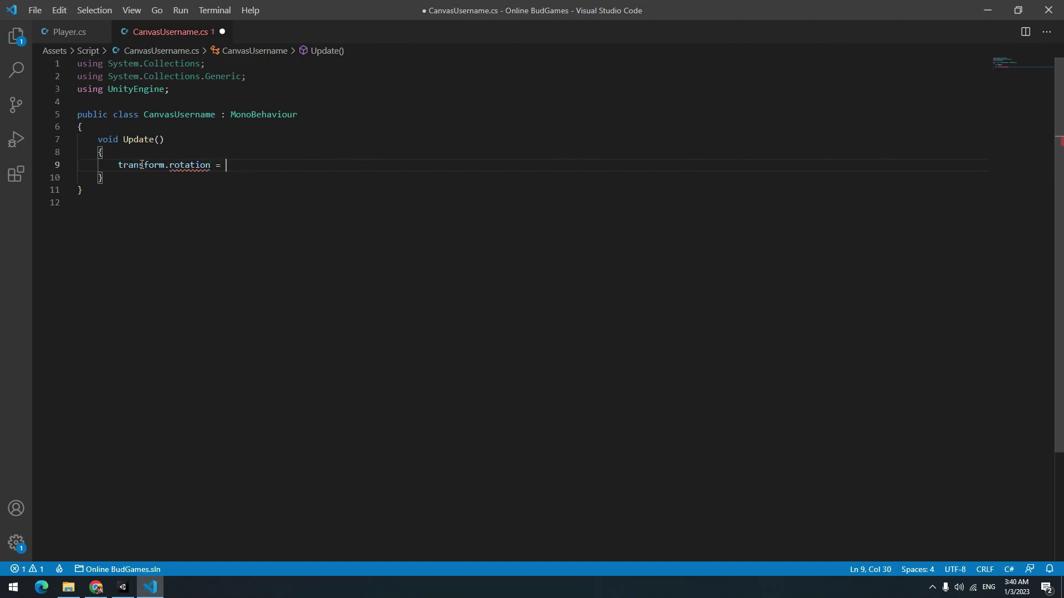
{"action": "type", "text": "u"}
{"action": "key", "text": "Return"}
{"action": "type", "text": ".Euler(0,0,0);"}
{"action": "key", "text": "ctrl+s"}
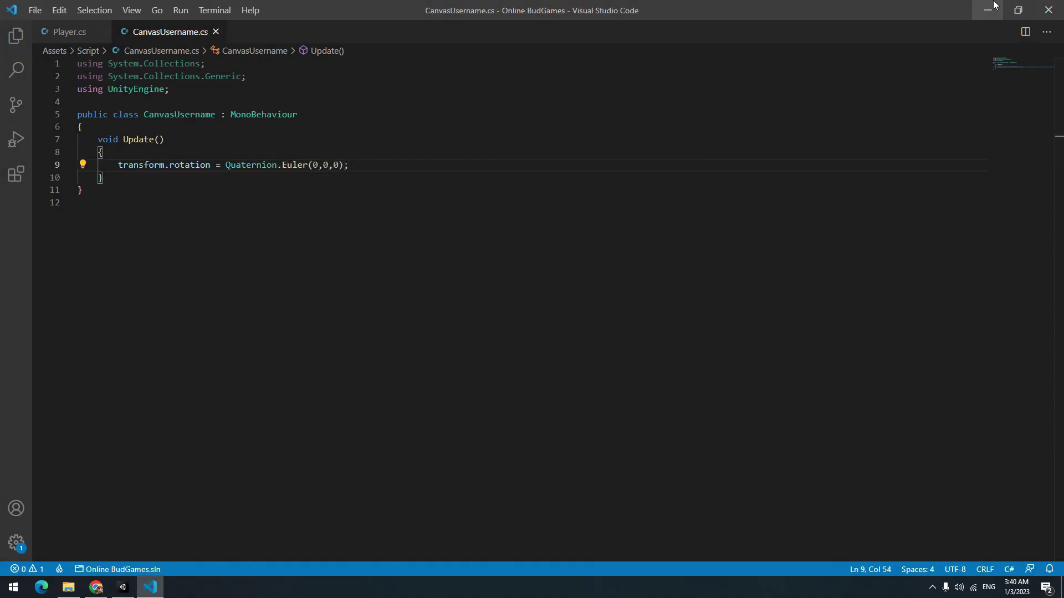
- Attach CanvasUsername to the Player prefab's Canvas and start a new game build
{"action": "double_click", "coordinate": [148, 478]}
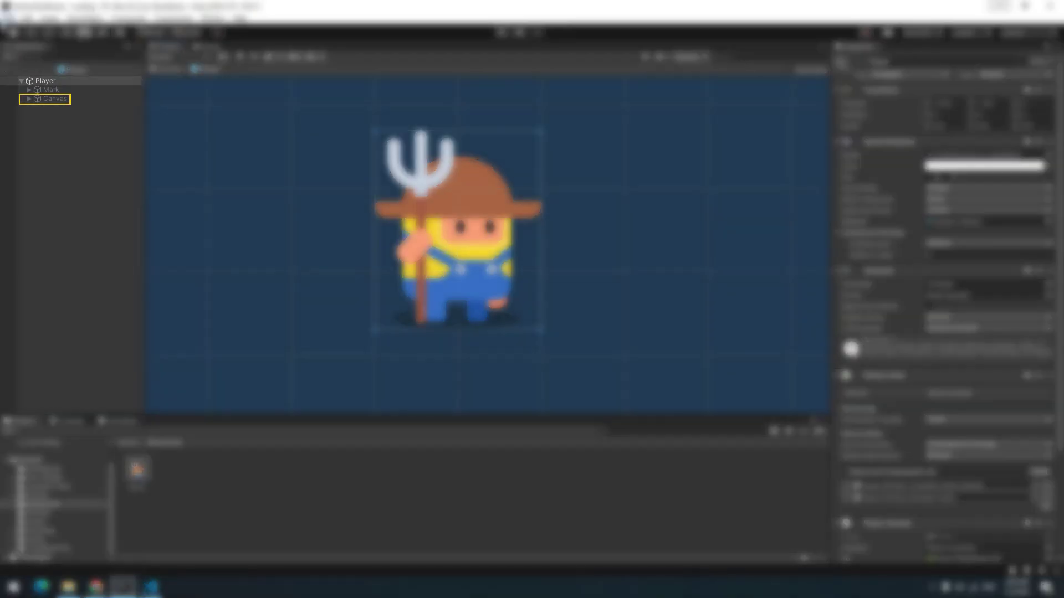
{"action": "left_click", "coordinate": [50, 98]}
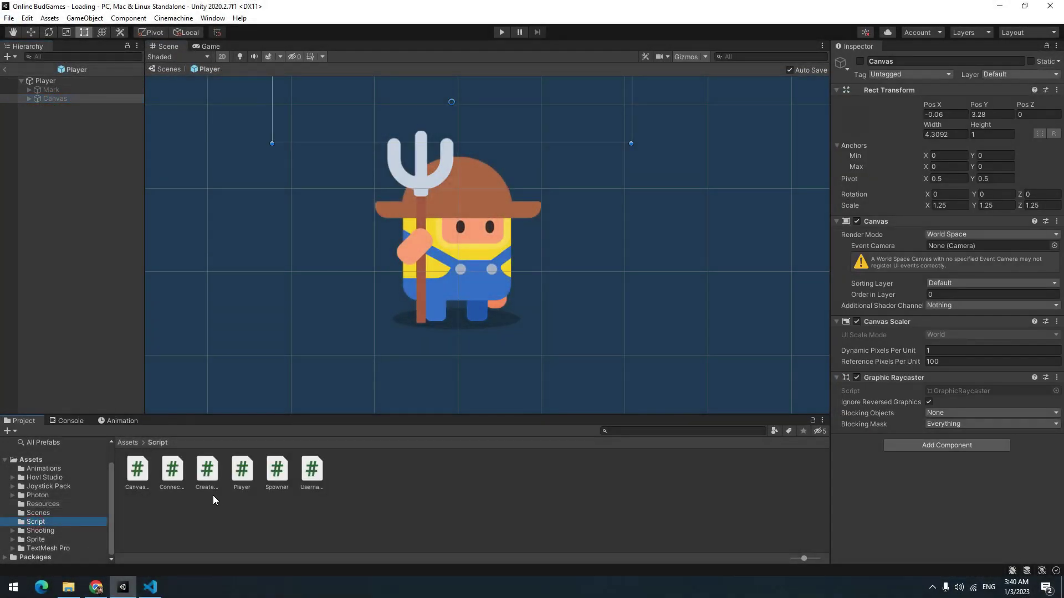
{"action": "left_click_drag", "start_coordinate": [930, 559], "coordinate": [931, 533]}
{"action": "left_click", "coordinate": [5, 69]}
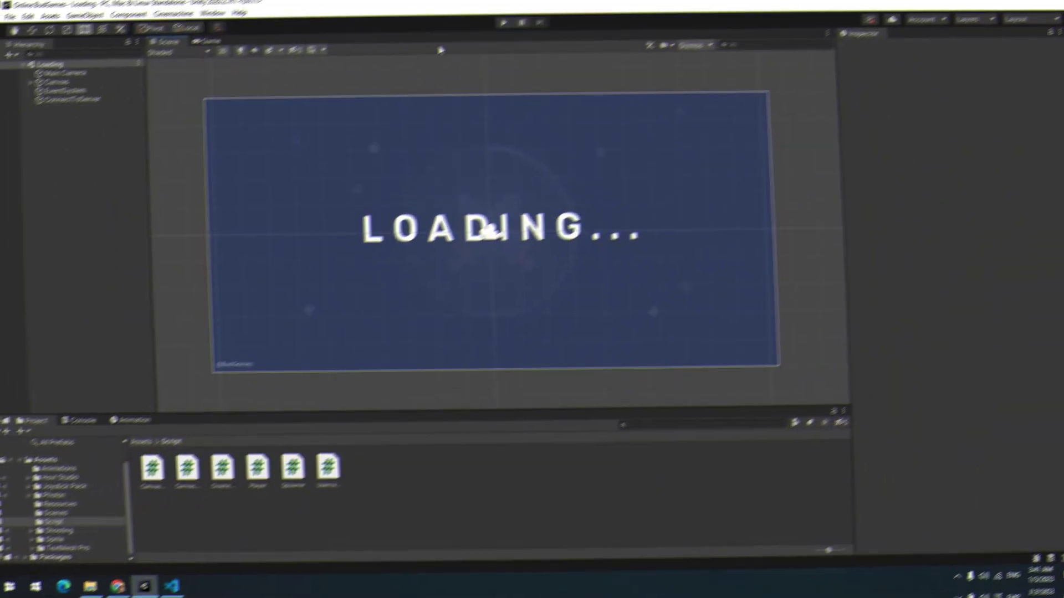
{"action": "left_click", "coordinate": [8, 18]}
{"action": "left_click", "coordinate": [49, 157]}
{"action": "left_click", "coordinate": [589, 380]}
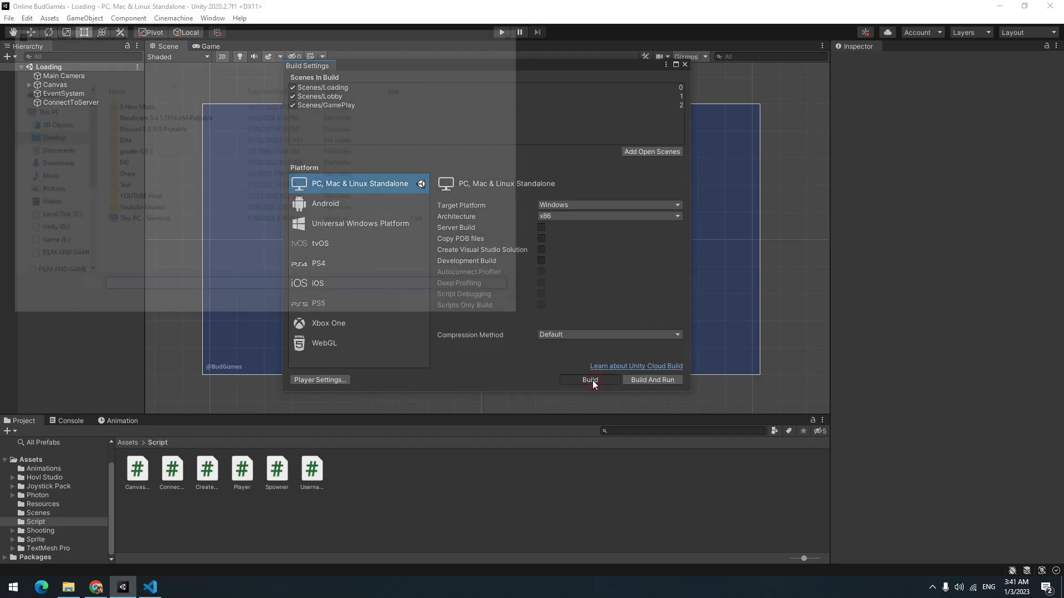
- Finish the build, create a room in the editor, join BBB as Dani and steer right
{"action": "left_click", "coordinate": [427, 304]}
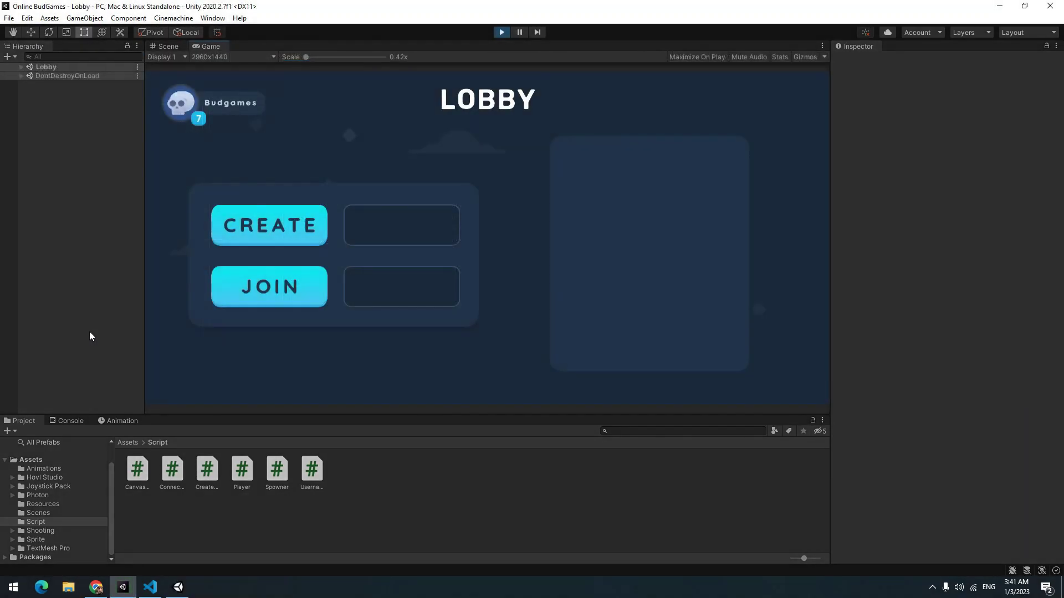
{"action": "type", "text": "BBB"}
{"action": "left_click", "coordinate": [291, 235]}
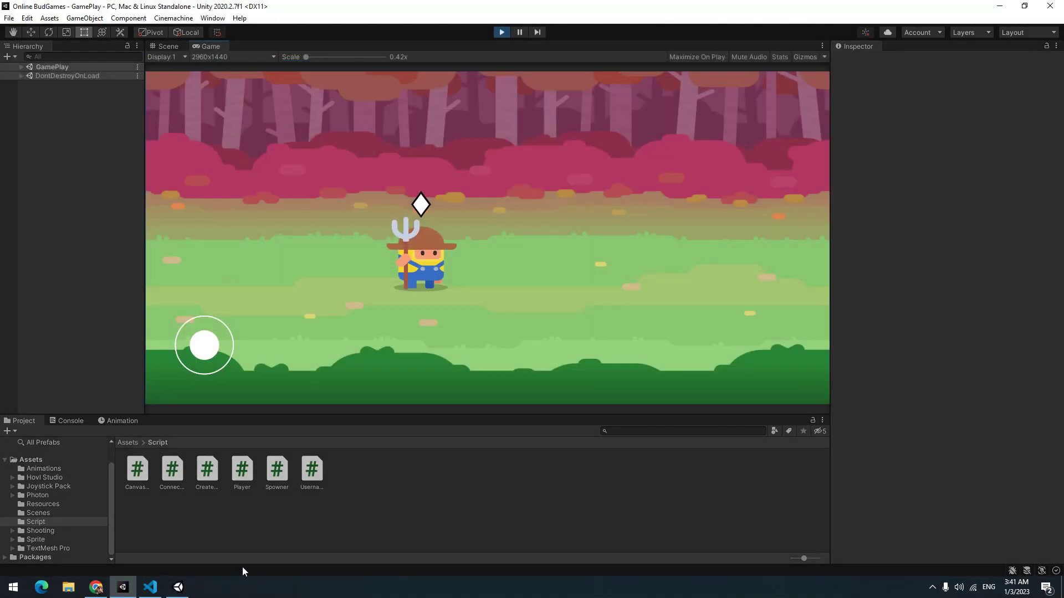
{"action": "left_click", "coordinate": [889, 348]}
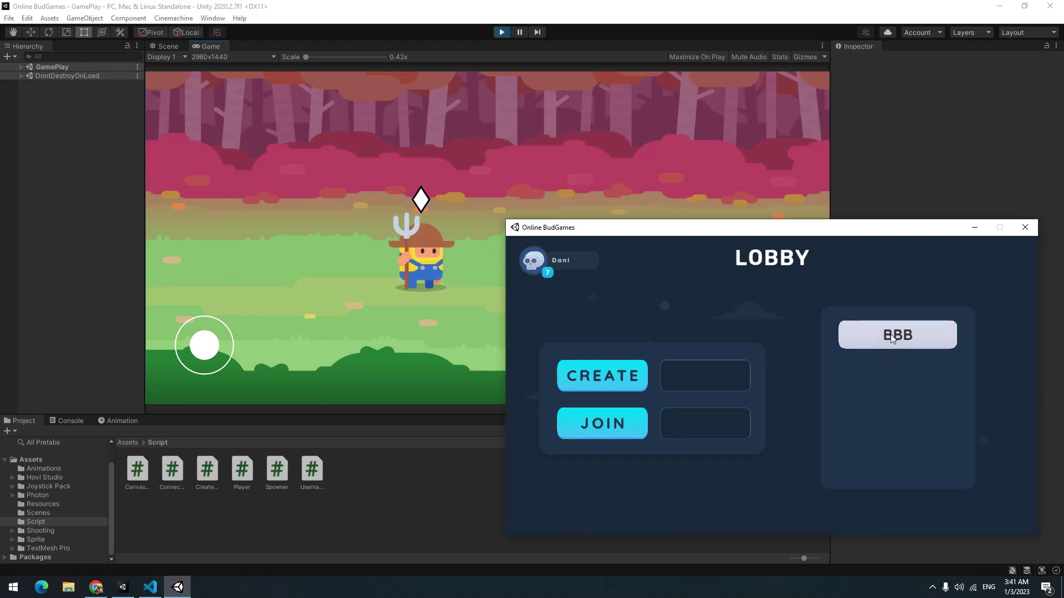
{"action": "left_click_drag", "start_coordinate": [649, 239], "coordinate": [1009, 250]}
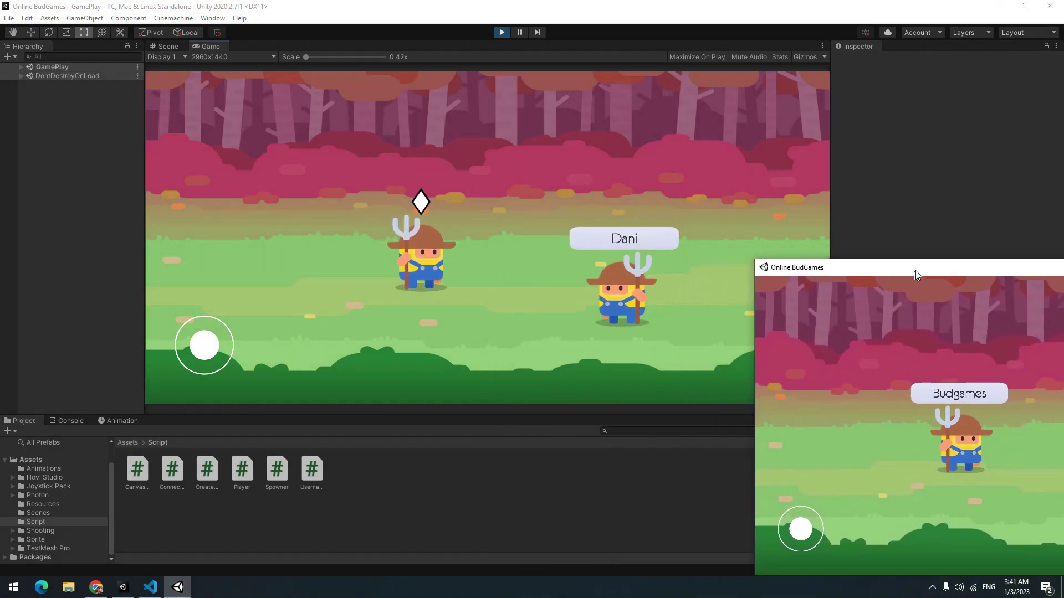
{"action": "left_click_drag", "start_coordinate": [900, 510], "coordinate": [903, 518]}
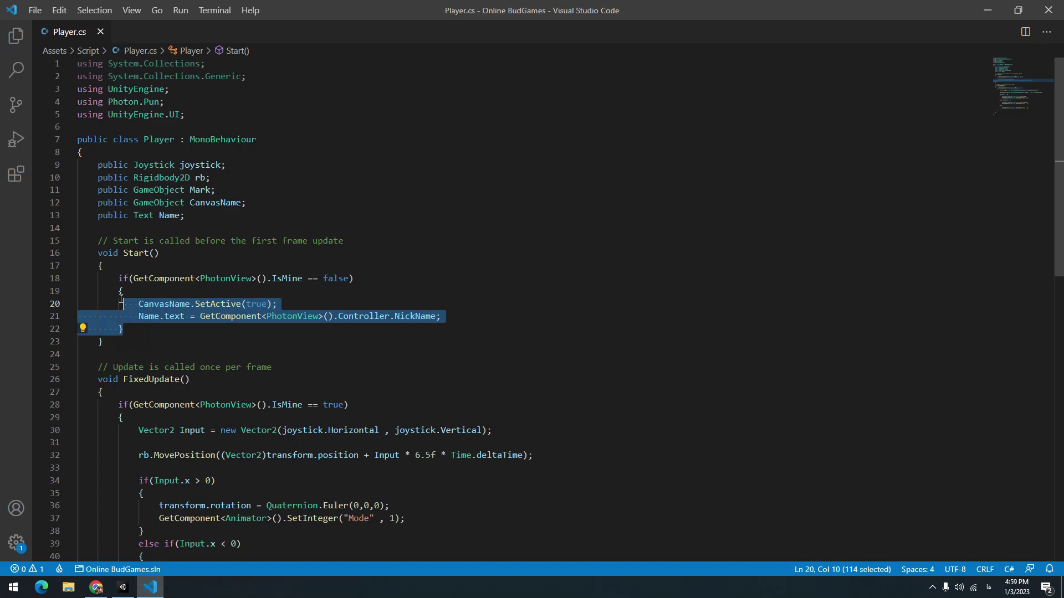
- Undo the remote-only if check in Player.cs so every player shows its username label
{"action": "key", "text": "ctrl+z"}
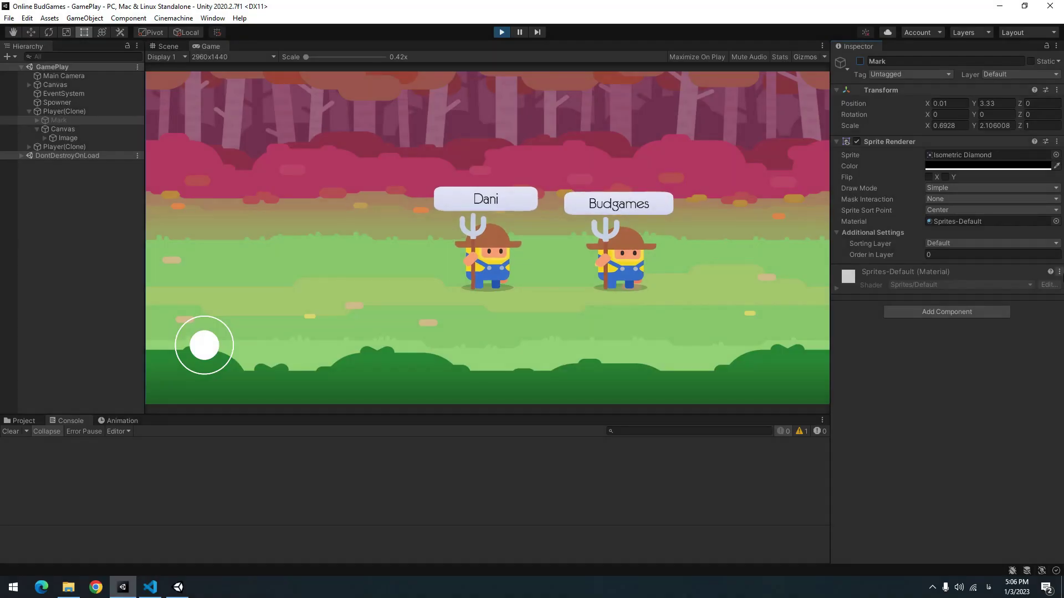